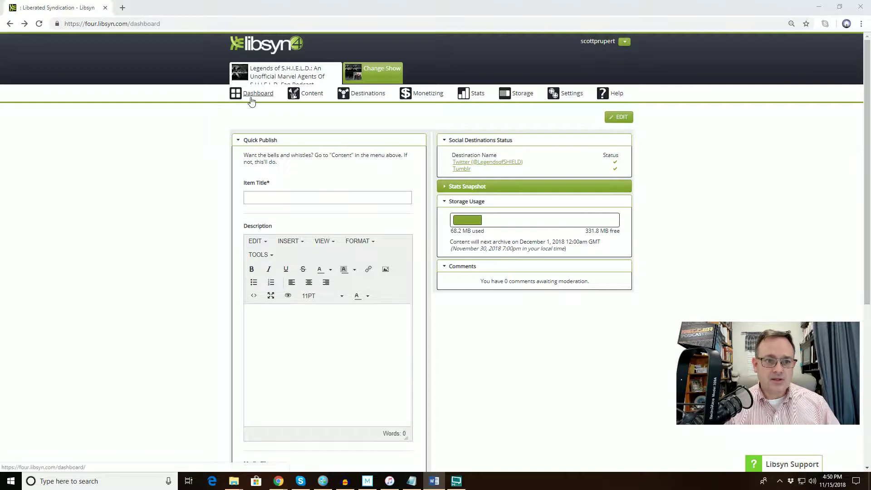
pyautogui.moveTo(311, 97)
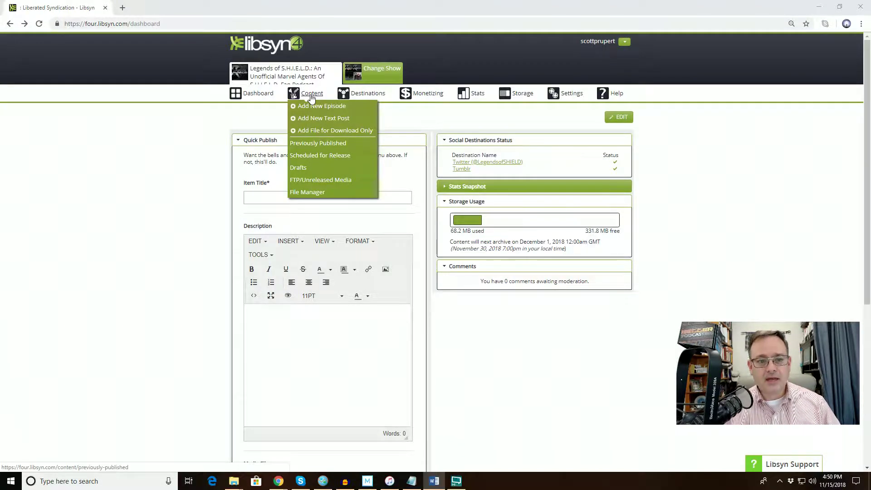
pyautogui.moveTo(363, 100)
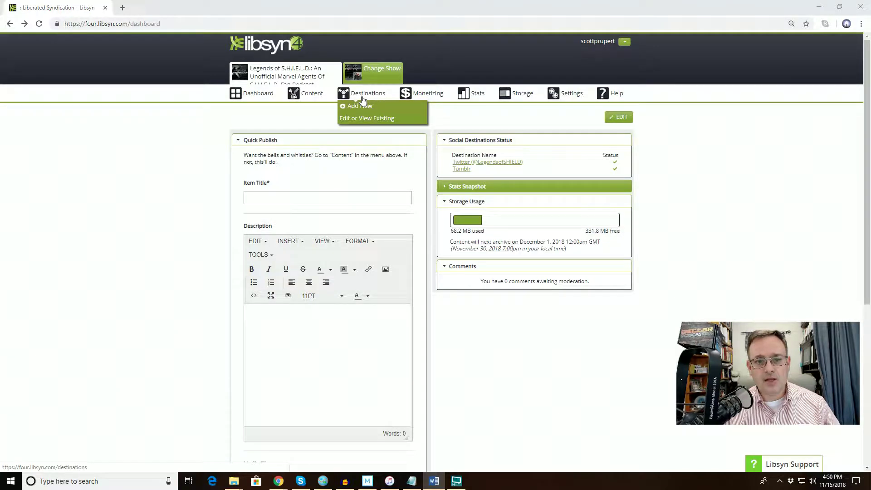
pyautogui.moveTo(474, 98)
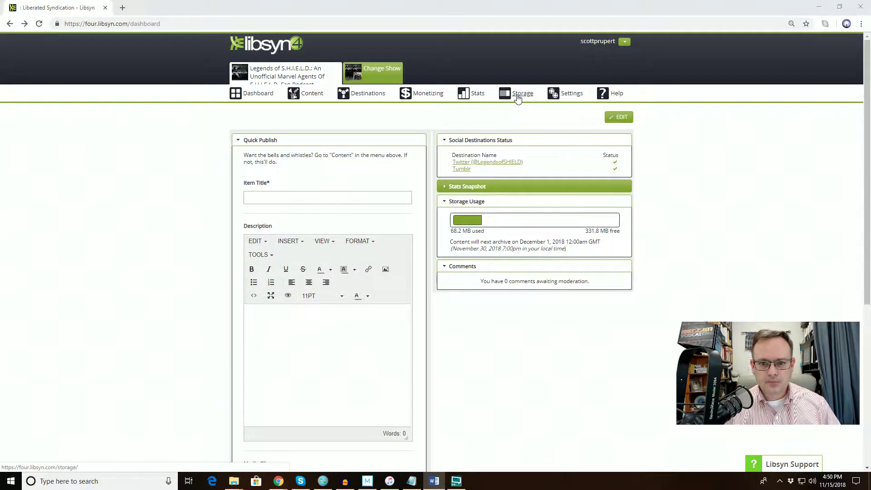
pyautogui.moveTo(557, 98)
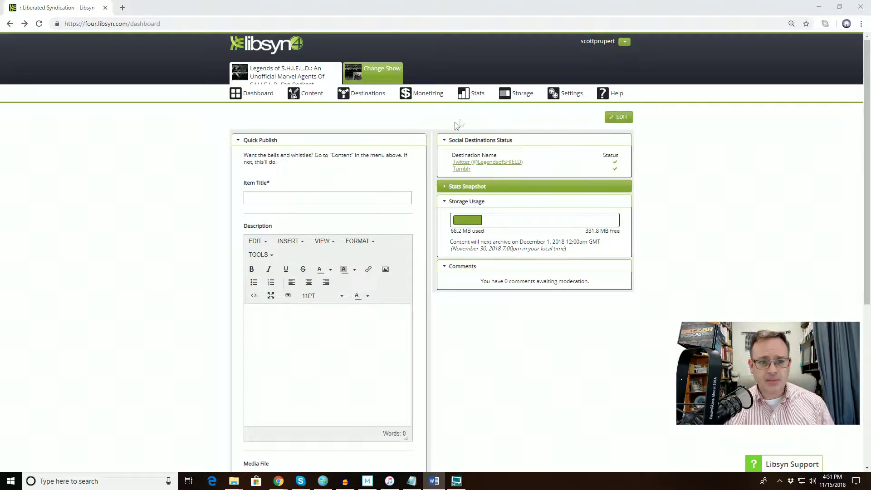
# - List the previously published content with 50 items per page and look through the episodes
pyautogui.moveTo(314, 96)
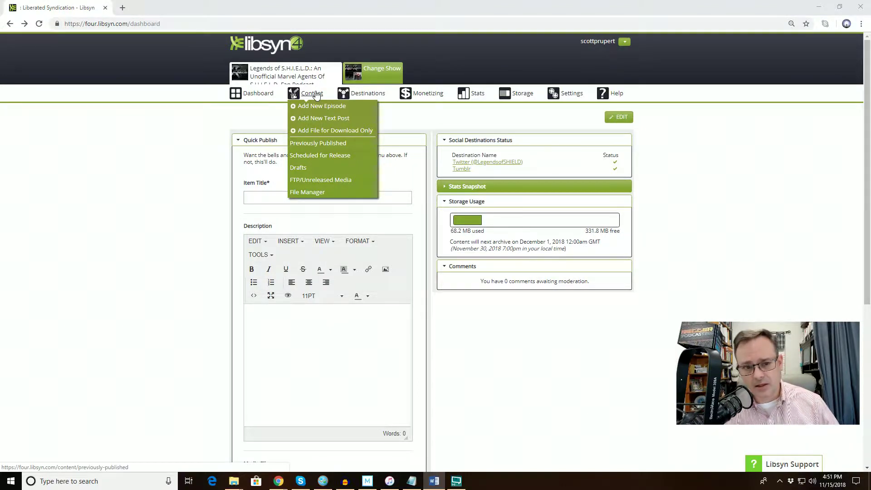
pyautogui.click(316, 95)
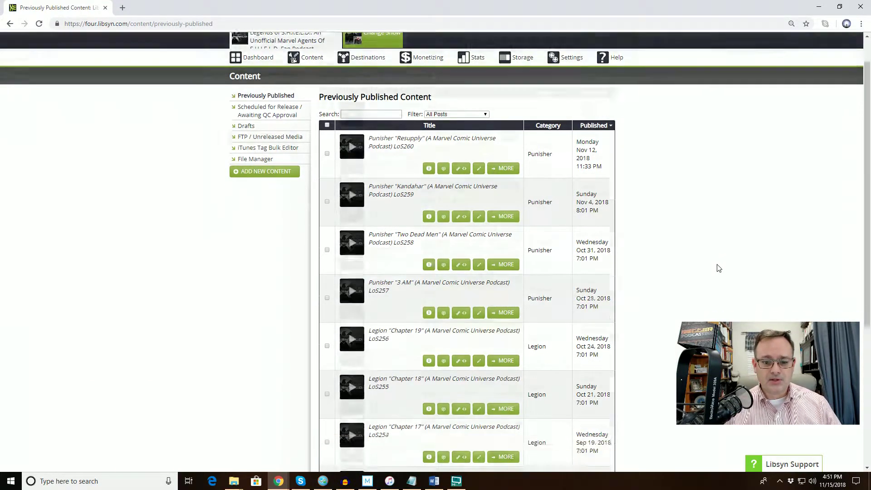
pyautogui.scroll(-6, 716, 268)
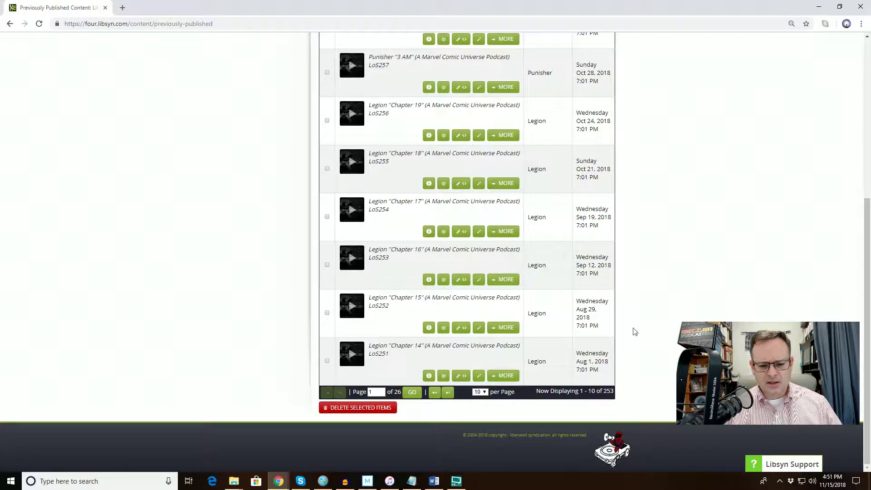
pyautogui.click(479, 391)
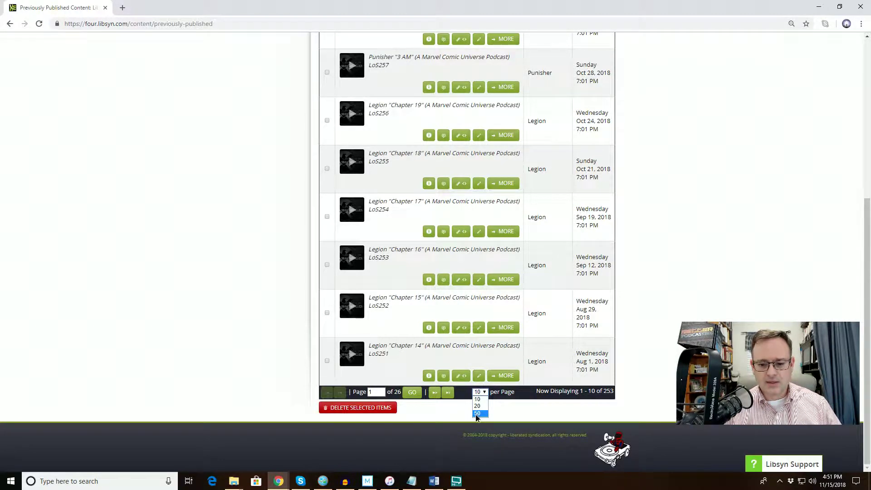
pyautogui.click(477, 413)
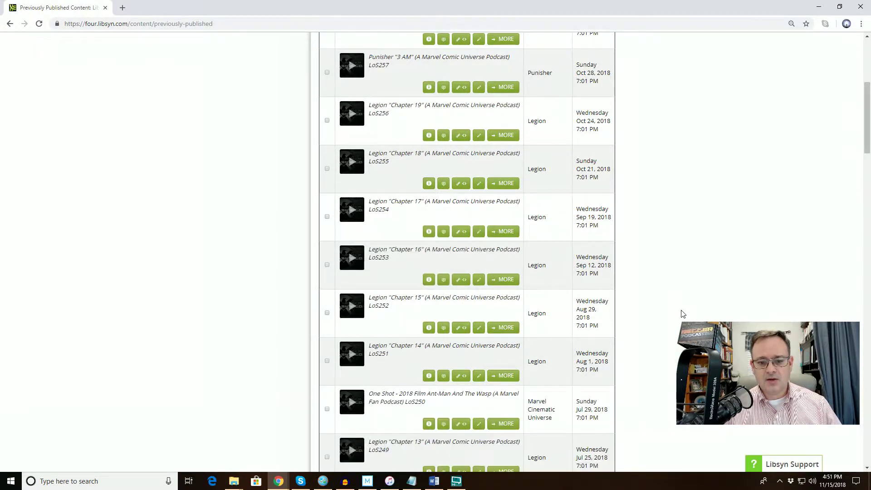
pyautogui.scroll(-14, 681, 314)
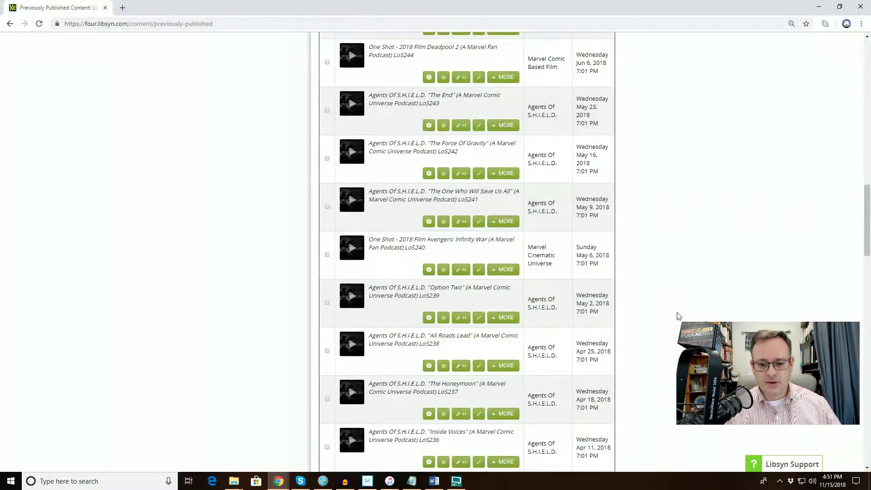
pyautogui.scroll(15, 676, 320)
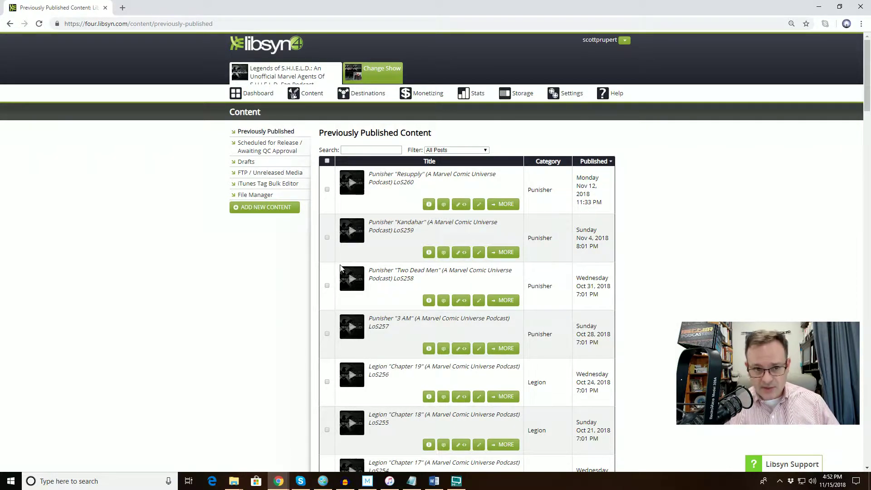
# - Start adding new content of the Episode type
pyautogui.moveTo(317, 95)
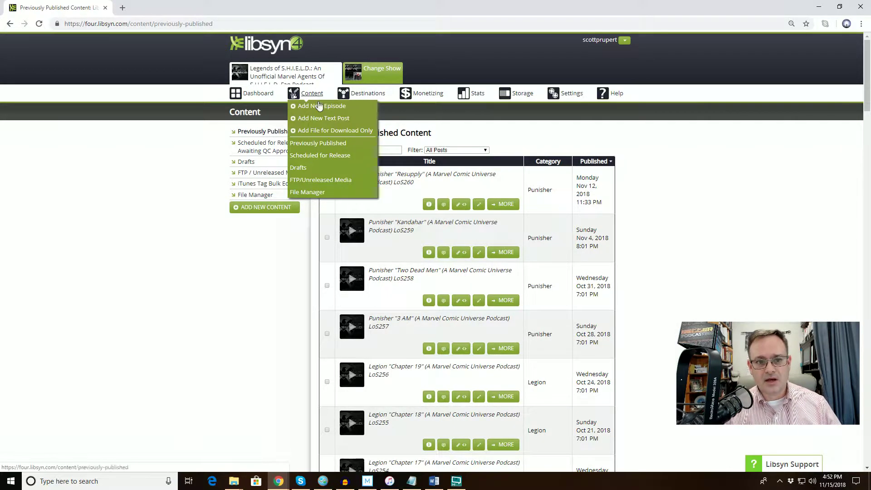
pyautogui.click(263, 208)
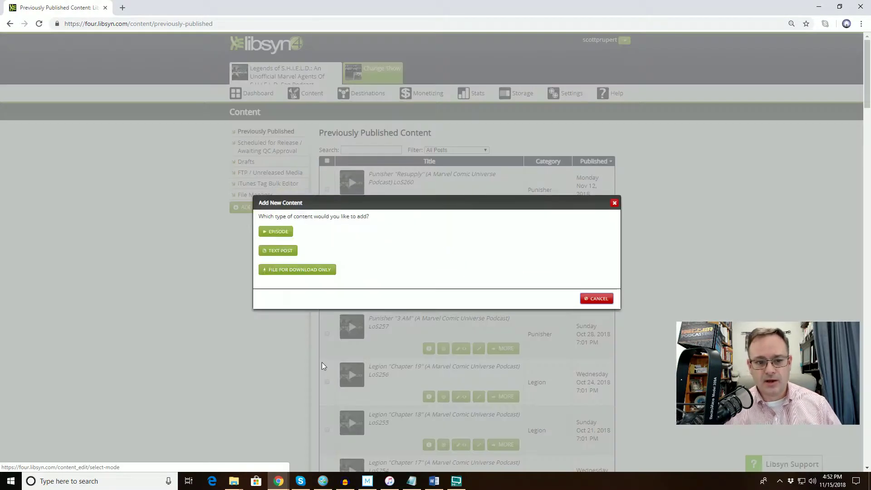
pyautogui.click(278, 232)
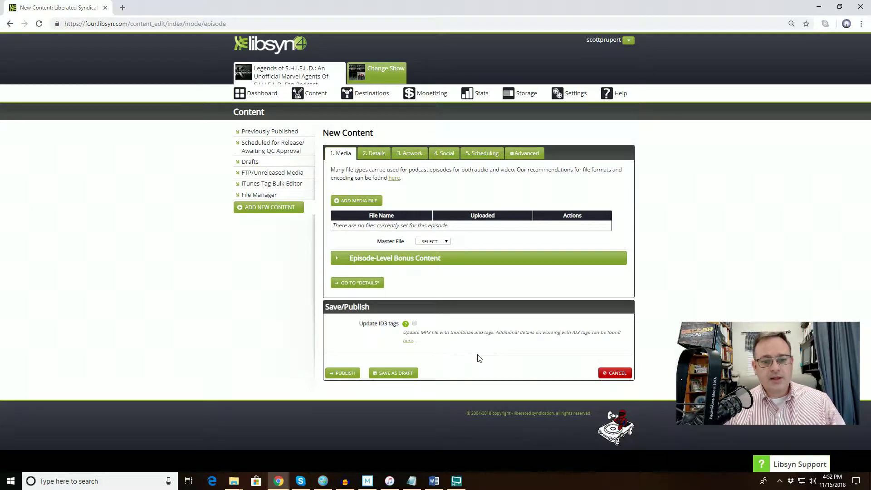
pyautogui.click(376, 201)
pyautogui.click(399, 209)
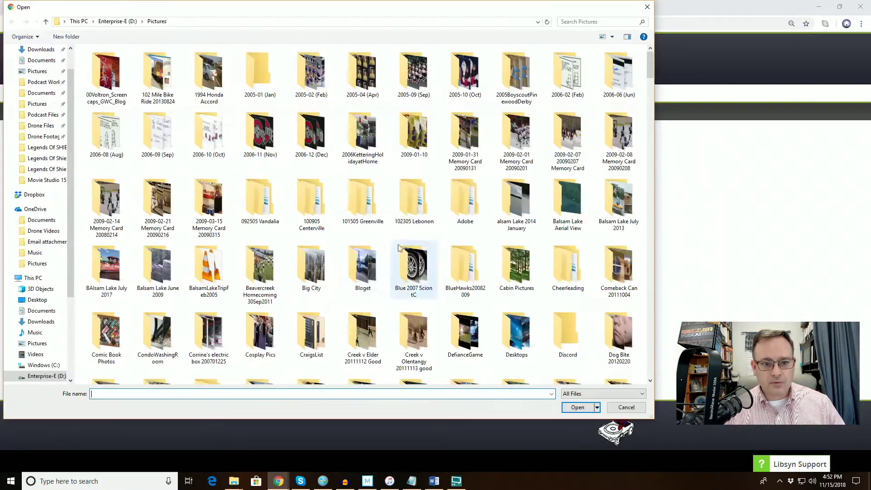
pyautogui.click(39, 147)
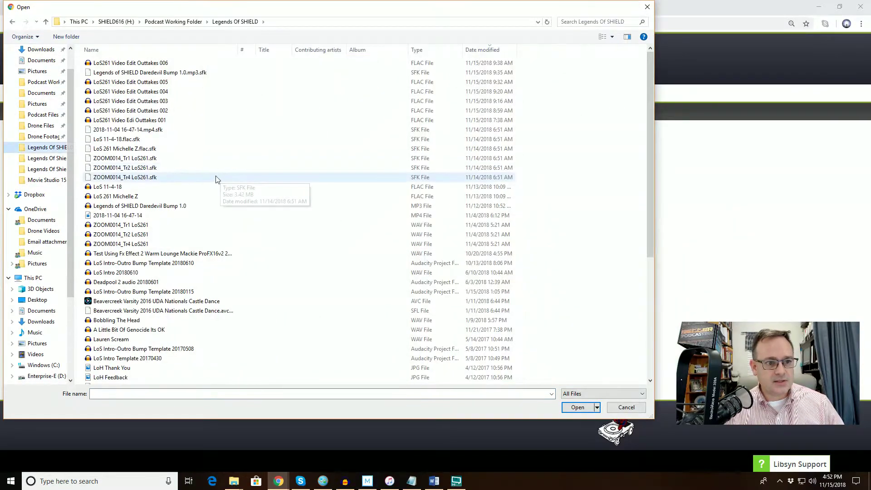
pyautogui.click(58, 169)
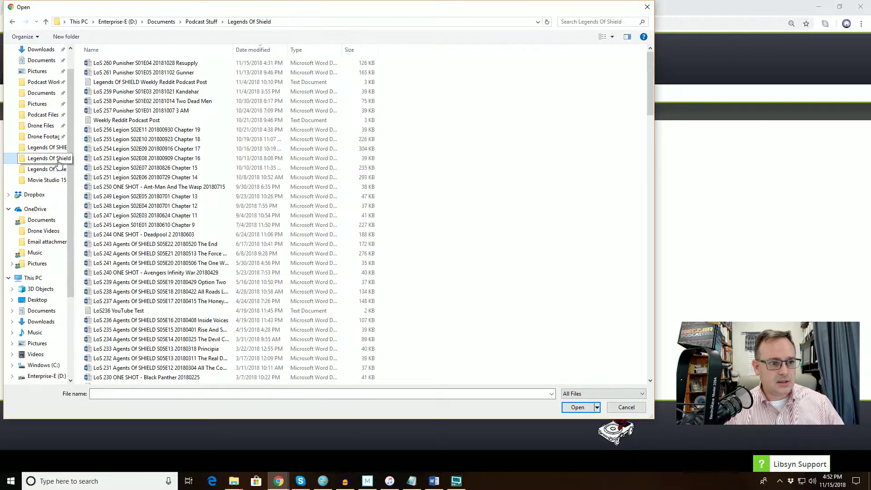
pyautogui.click(51, 115)
pyautogui.doubleClick(177, 76)
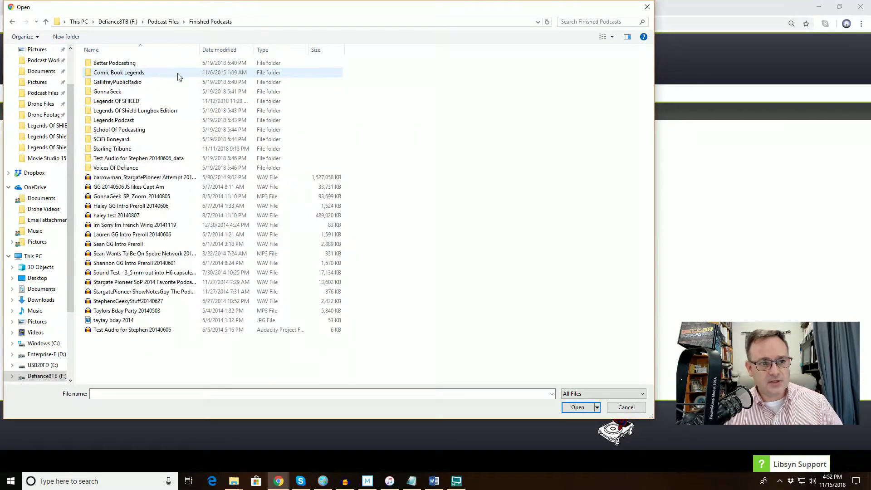
pyautogui.click(178, 105)
pyautogui.doubleClick(178, 104)
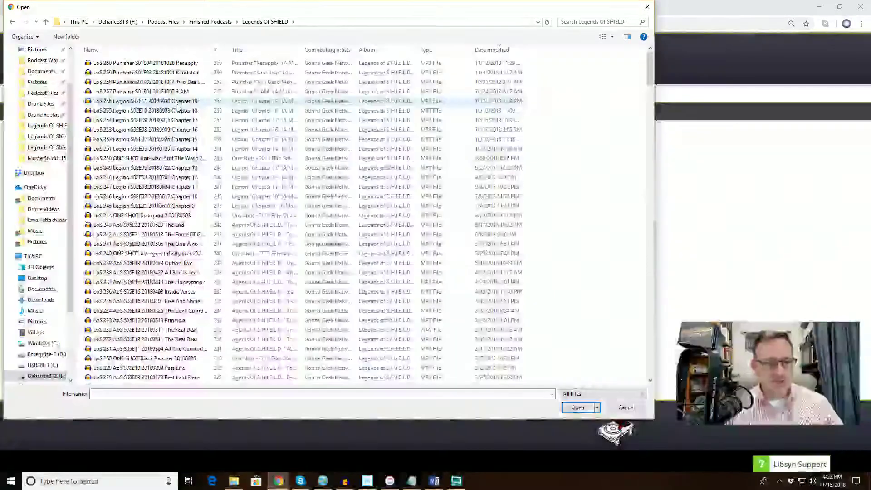
pyautogui.click(259, 64)
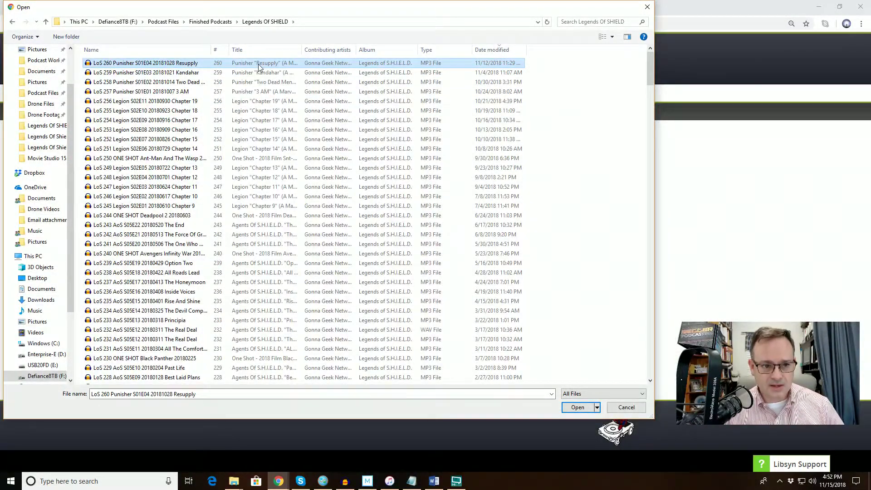
pyautogui.doubleClick(257, 64)
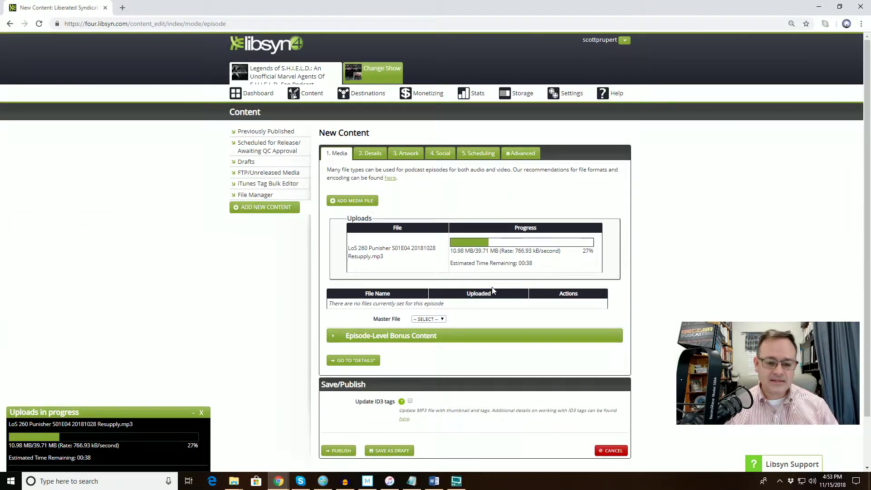
# - Show the new episode's details, and open the published episode LoS259 "Kandahar" for editing in a separate browser tab at its details
pyautogui.click(377, 156)
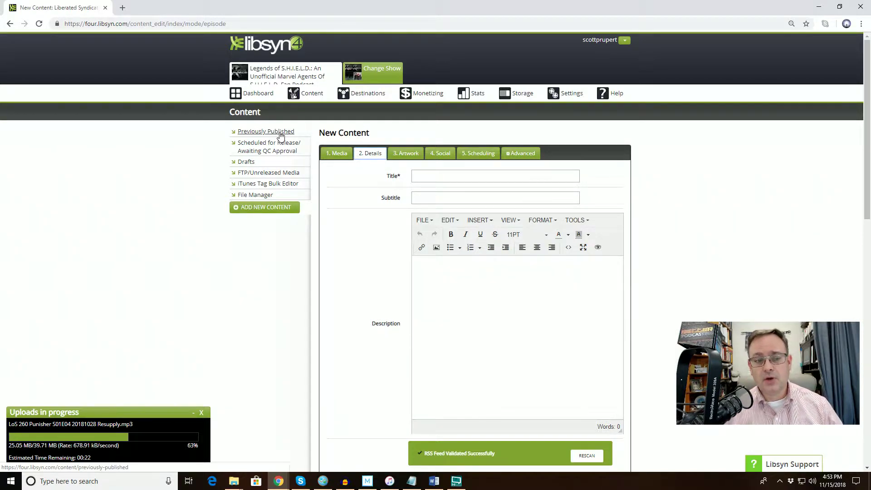
pyautogui.middleClick(280, 136)
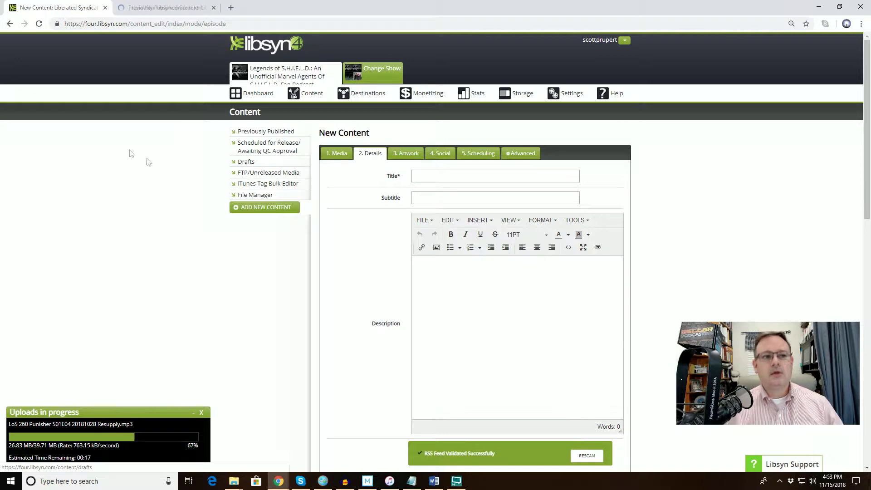
pyautogui.click(160, 8)
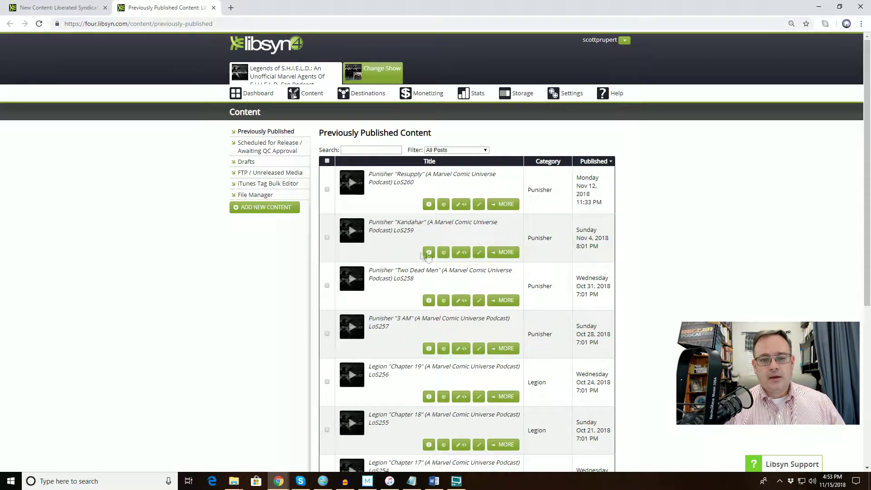
pyautogui.click(478, 253)
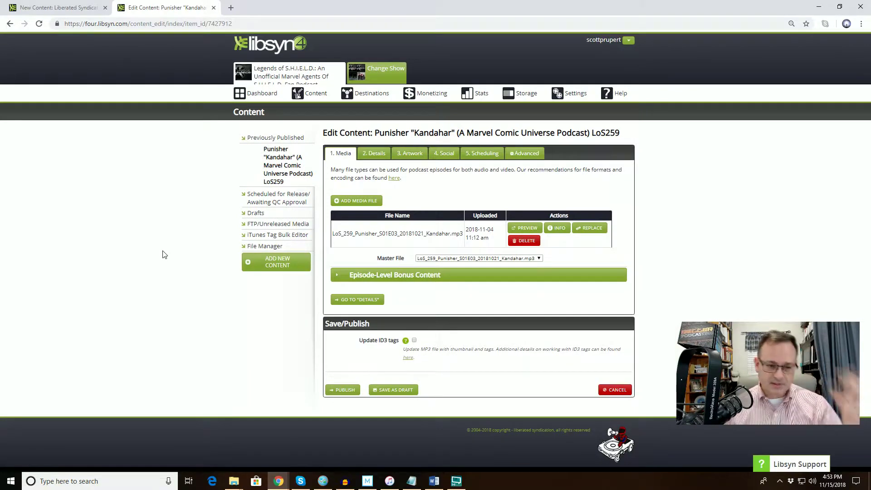
pyautogui.click(375, 154)
# - Copy the title of the published "Kandahar" episode into the new episode's title
pyautogui.click(459, 176)
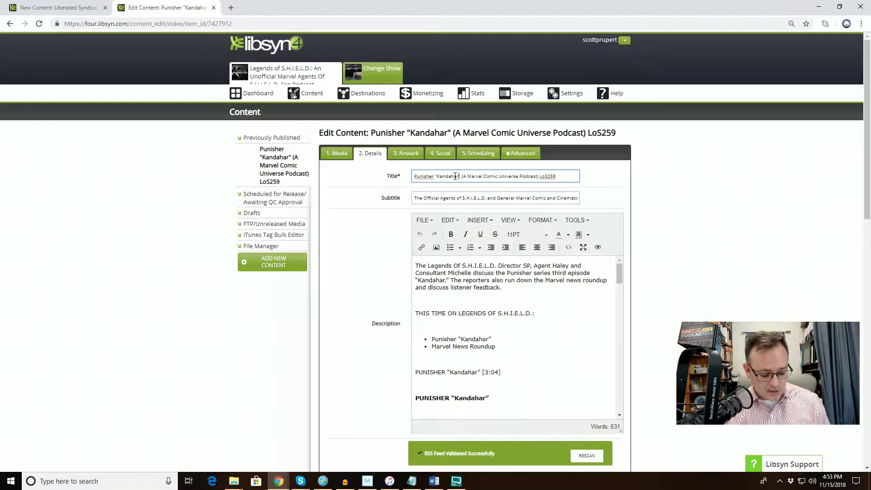
pyautogui.tripleClick(455, 176)
pyautogui.hotkey('ctrl', 'c')
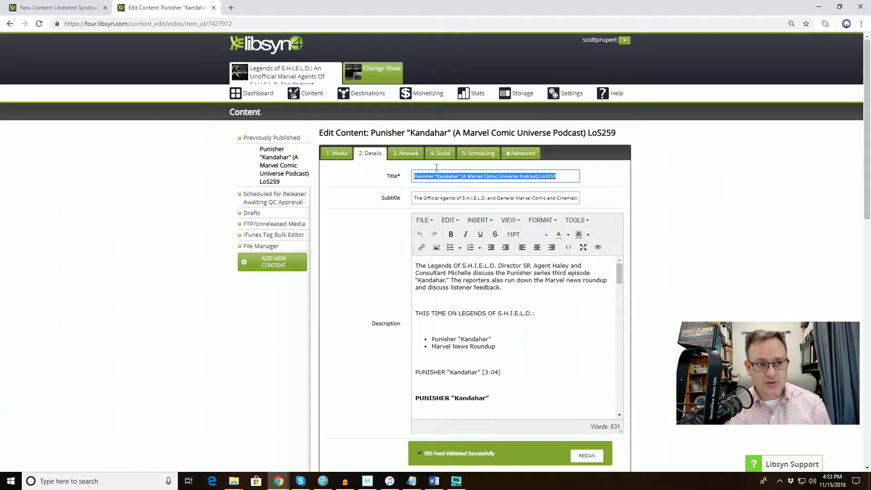
pyautogui.hotkey('ctrl', 'Tab')
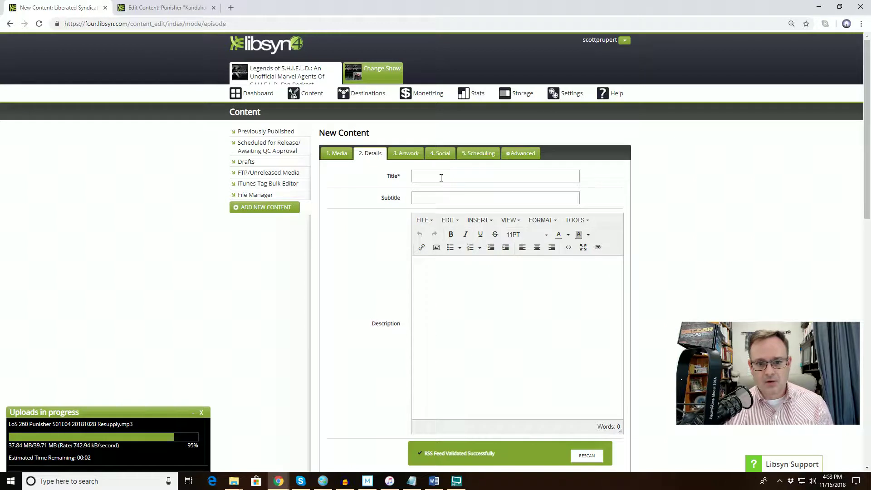
pyautogui.click(441, 178)
pyautogui.hotkey('ctrl', 'v')
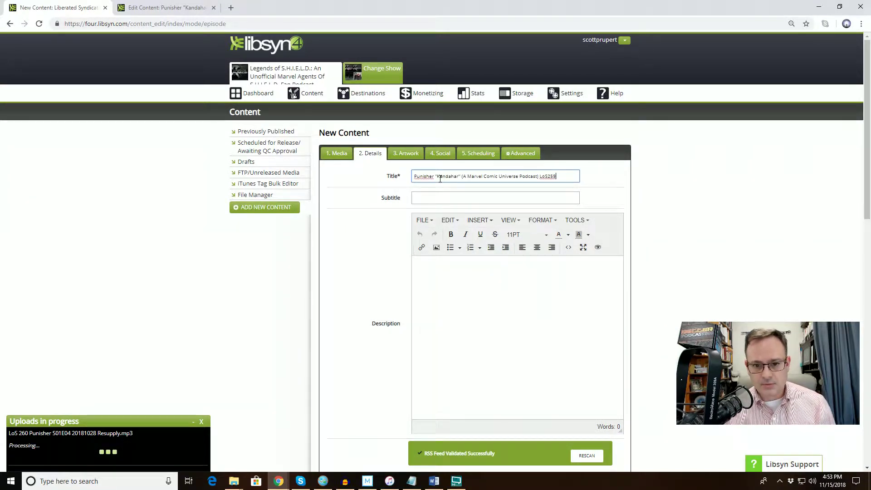
# - Change the new episode's title to Punisher "Resupply" (A Marvel Comic Universe Podcast) LoS260
pyautogui.moveTo(456, 176); pyautogui.dragTo(459, 178)
pyautogui.hotkey('ctrl', 'shift', 'Left')
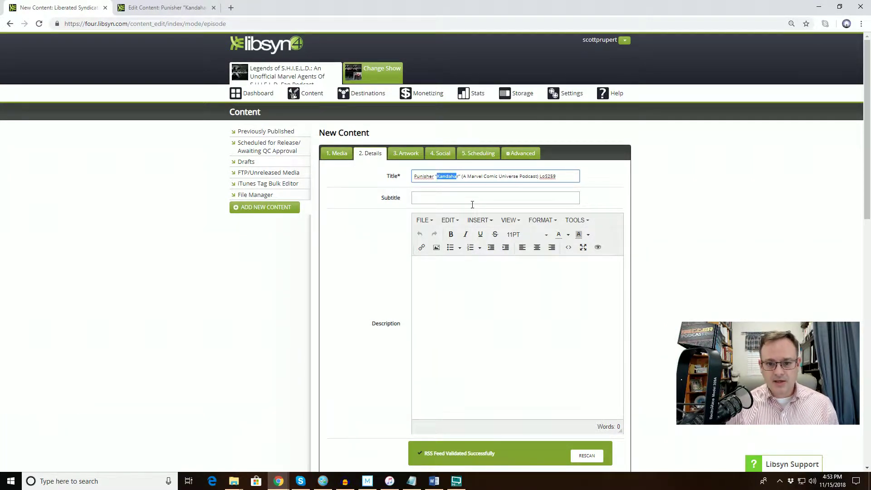
pyautogui.write('Resu')
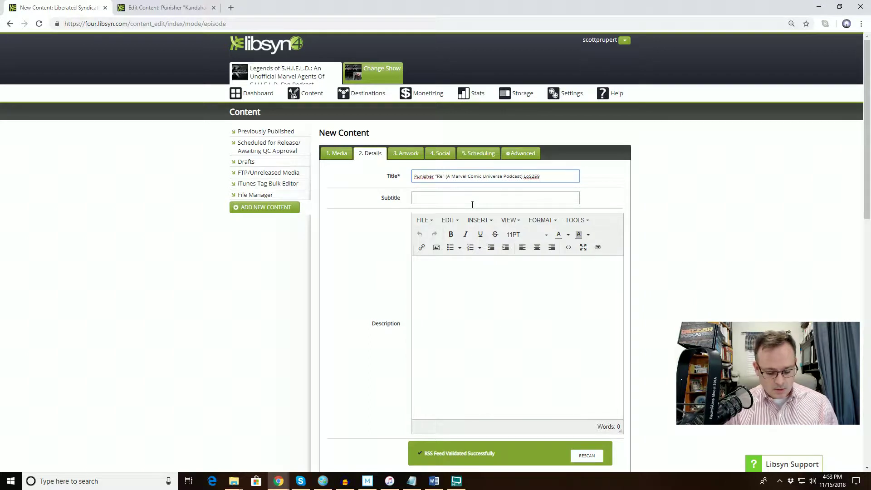
pyautogui.write('pply')
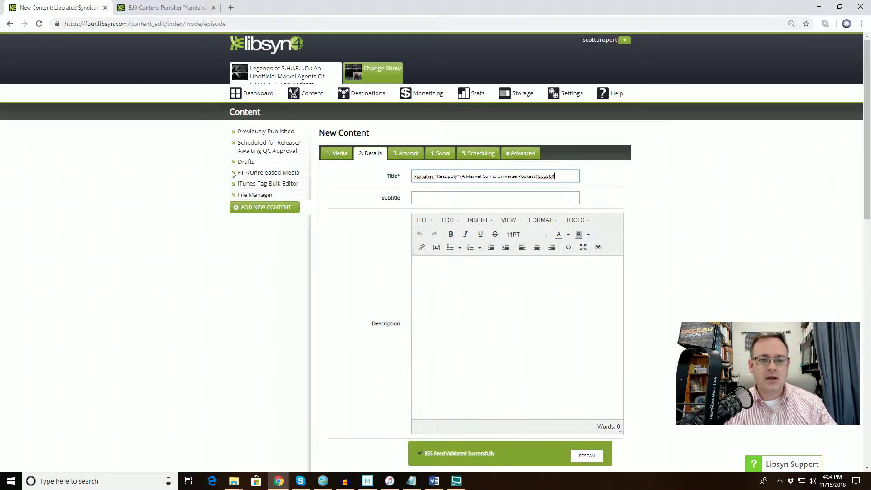
# - Copy the subtitle of the published "Kandahar" episode into the new episode's subtitle
pyautogui.click(178, 9)
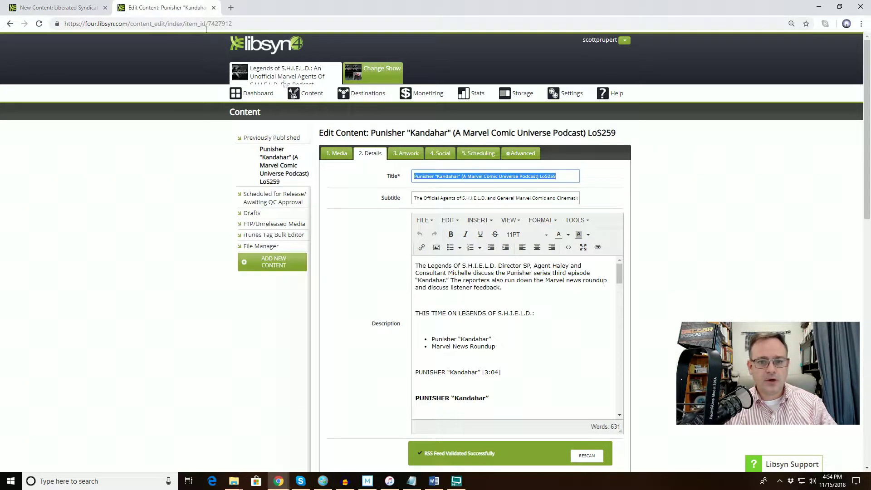
pyautogui.click(525, 198)
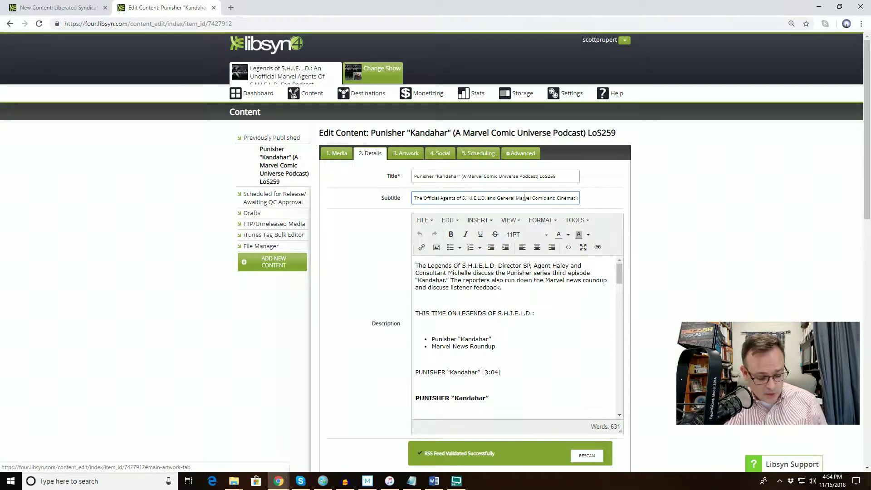
pyautogui.hotkey('ctrl', 'a')
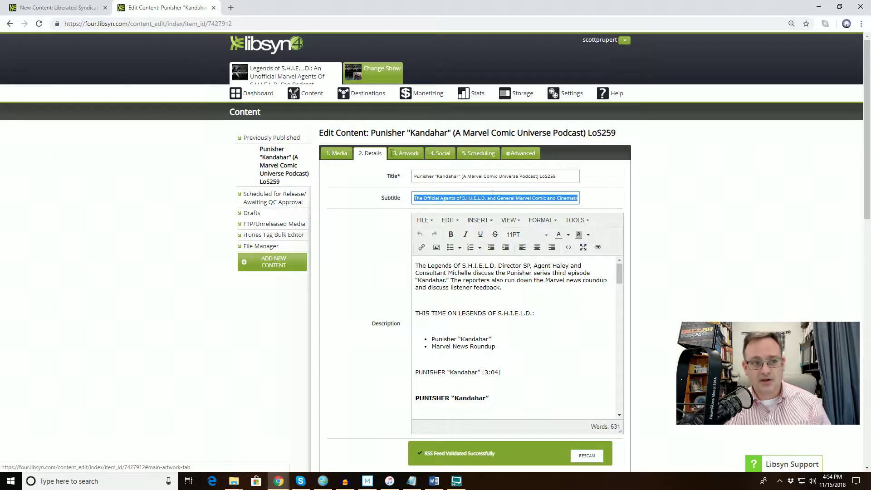
pyautogui.hotkey('ctrl', 'Tab')
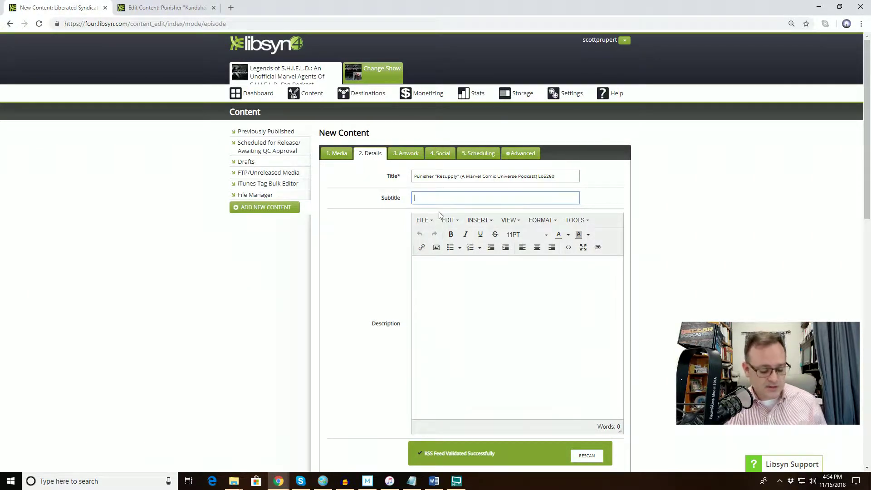
pyautogui.write('A Marvel Comic and Cinematic Universe Podcast of the Gonna Geek Network')
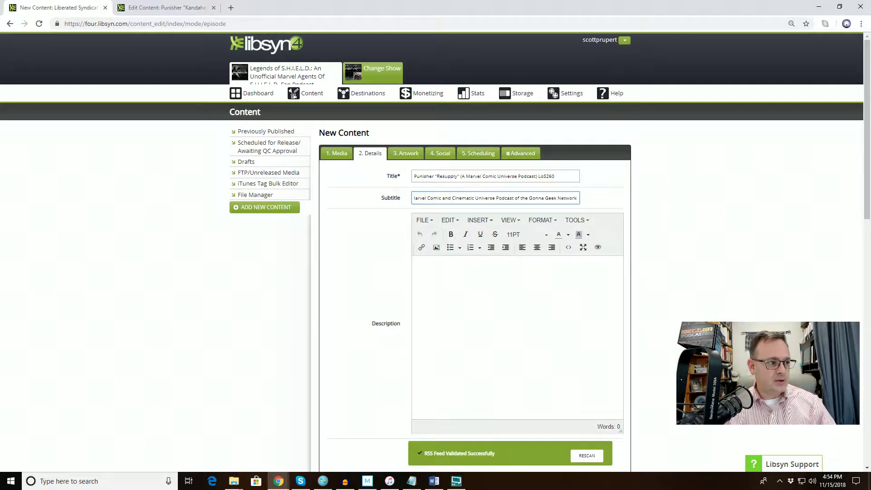
pyautogui.hotkey('alt', 'Tab')
pyautogui.moveTo(311, 59); pyautogui.dragTo(401, 50)
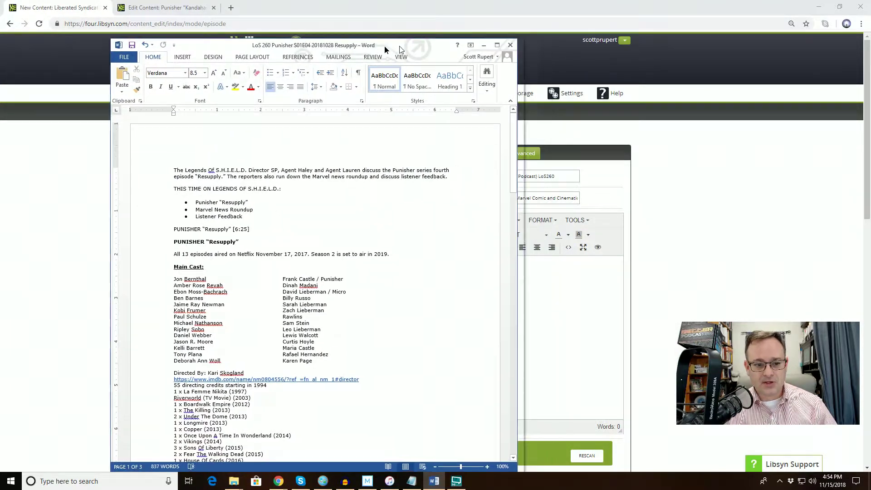
pyautogui.hotkey('alt', 'Tab')
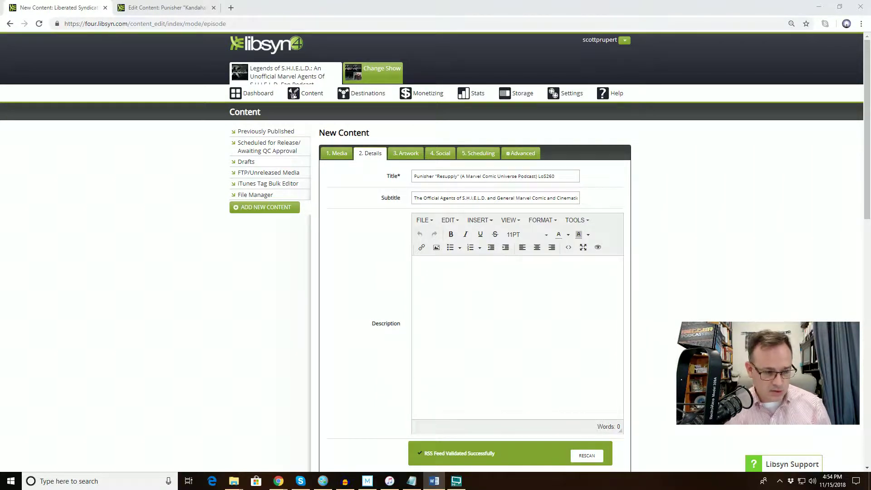
pyautogui.click(461, 305)
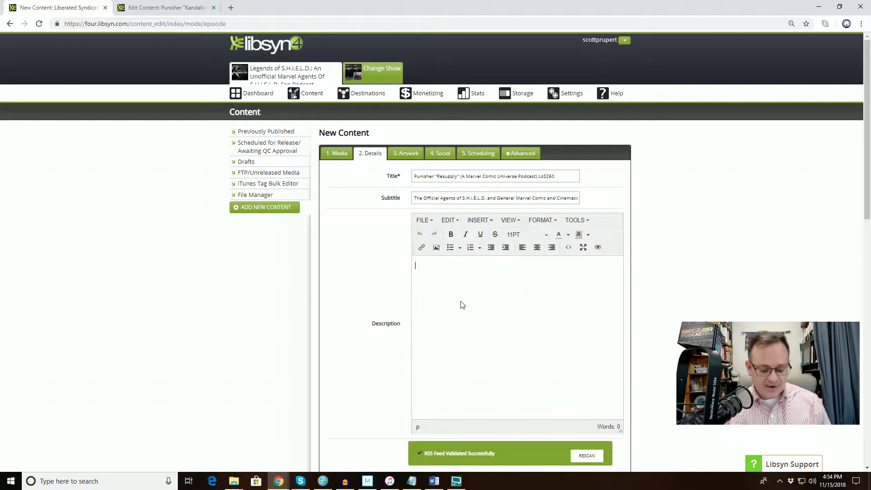
pyautogui.hotkey('ctrl', 'v')
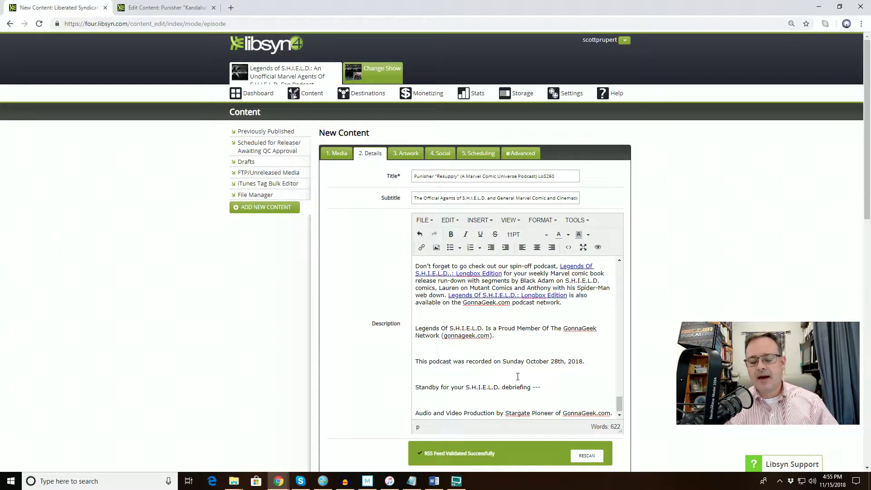
# - Review the pasted show notes in the description from beginning to end, checking text, lists, cast table and links
pyautogui.scroll(3, 517, 375)
pyautogui.scroll(5, 517, 376)
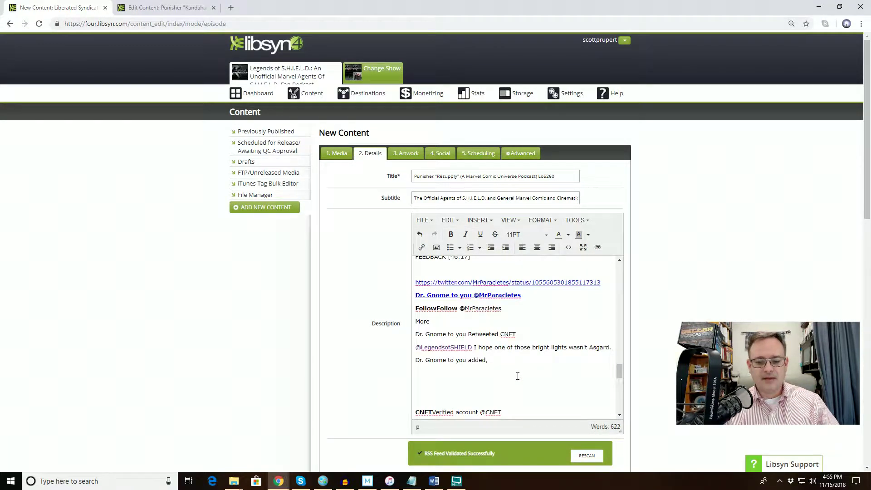
pyautogui.scroll(-2, 518, 376)
pyautogui.scroll(6, 518, 376)
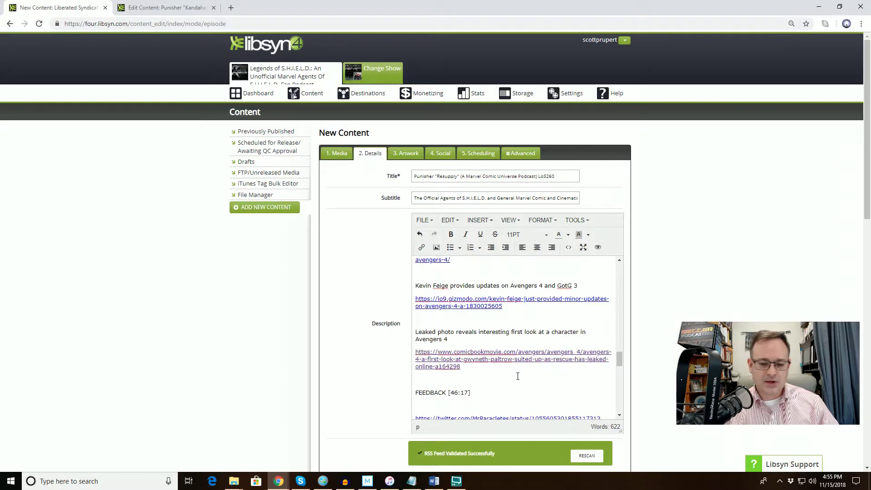
pyautogui.scroll(15, 517, 376)
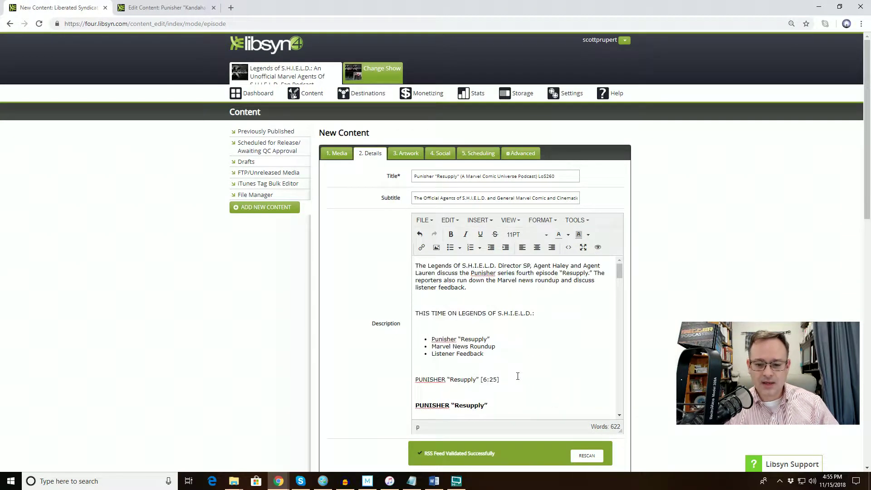
pyautogui.scroll(-10, 536, 372)
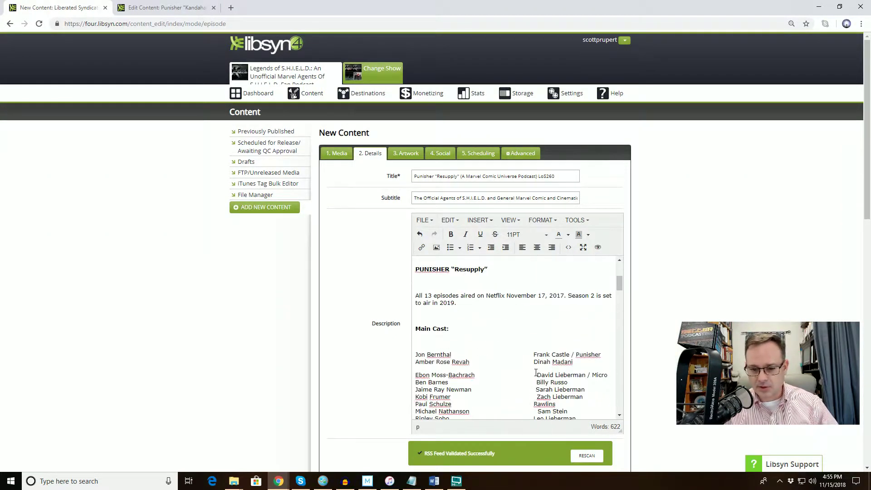
pyautogui.scroll(-12, 535, 372)
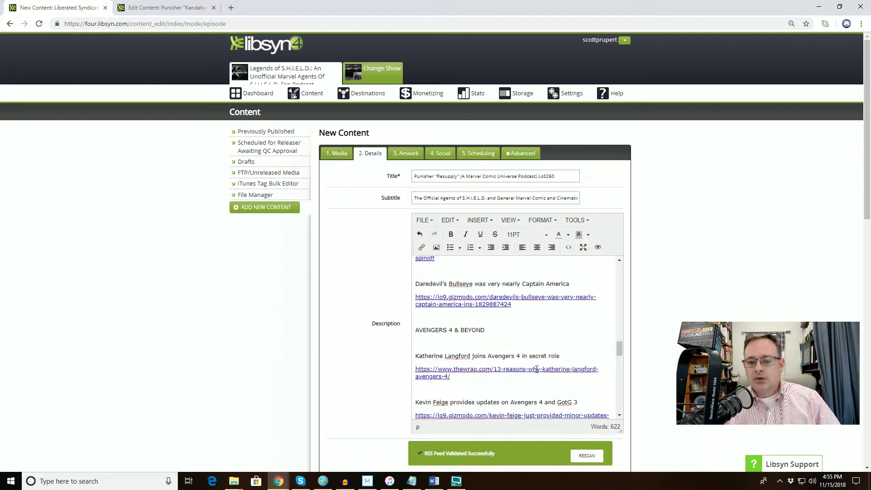
pyautogui.scroll(-15, 536, 368)
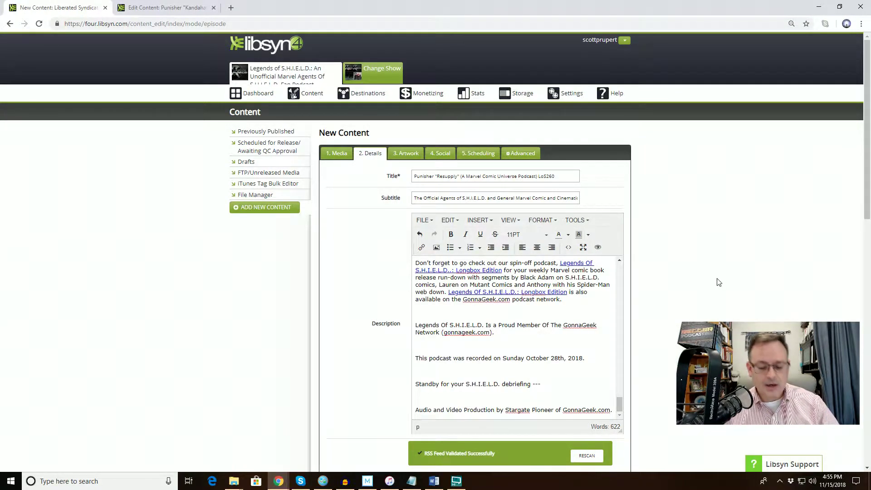
# - Set the new episode's category to the existing Punisher category
pyautogui.scroll(-3, 717, 283)
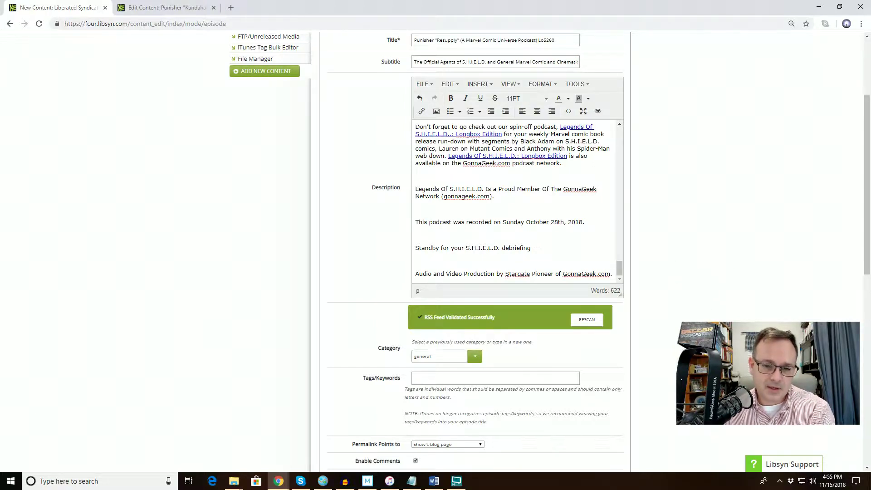
pyautogui.scroll(-3, 647, 340)
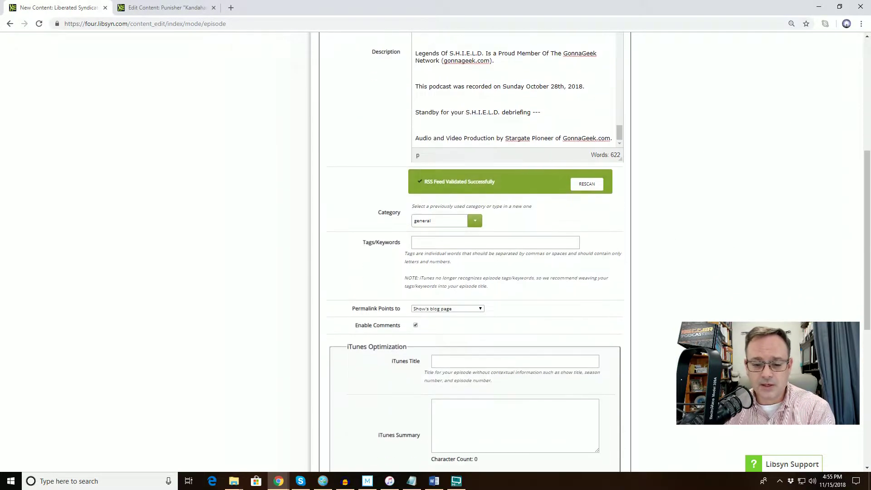
pyautogui.click(475, 221)
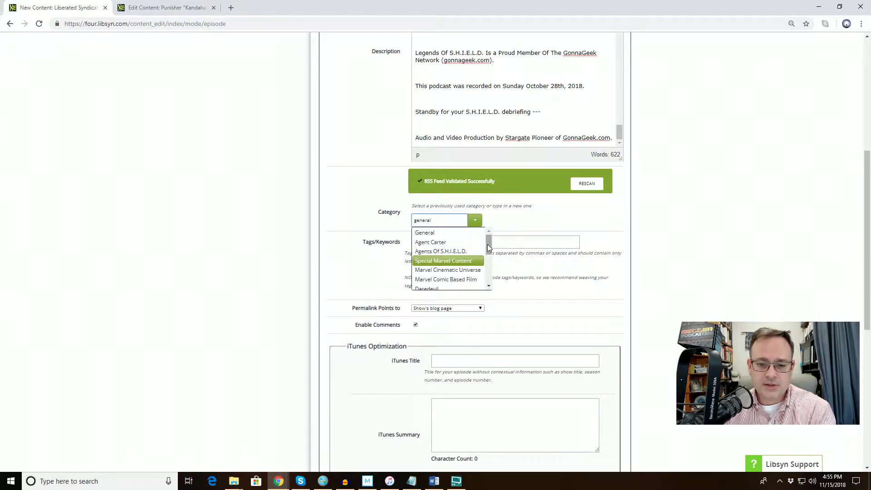
pyautogui.moveTo(486, 244); pyautogui.dragTo(487, 249)
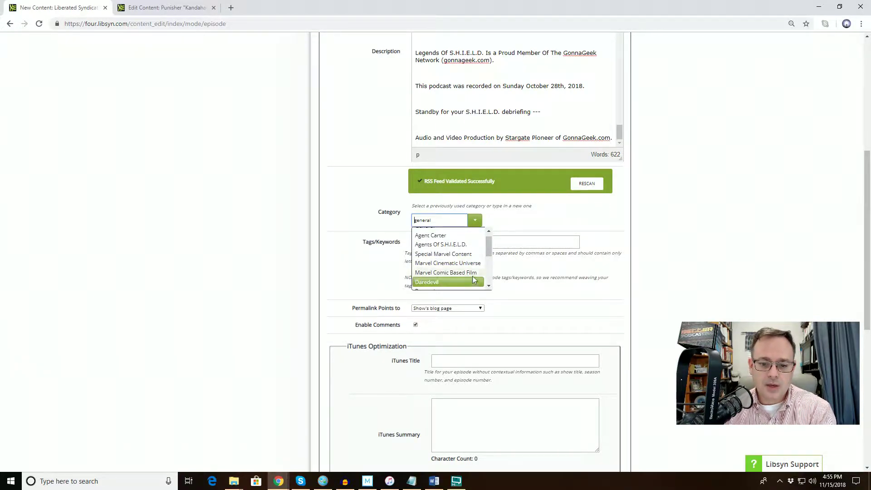
pyautogui.scroll(-1, 489, 252)
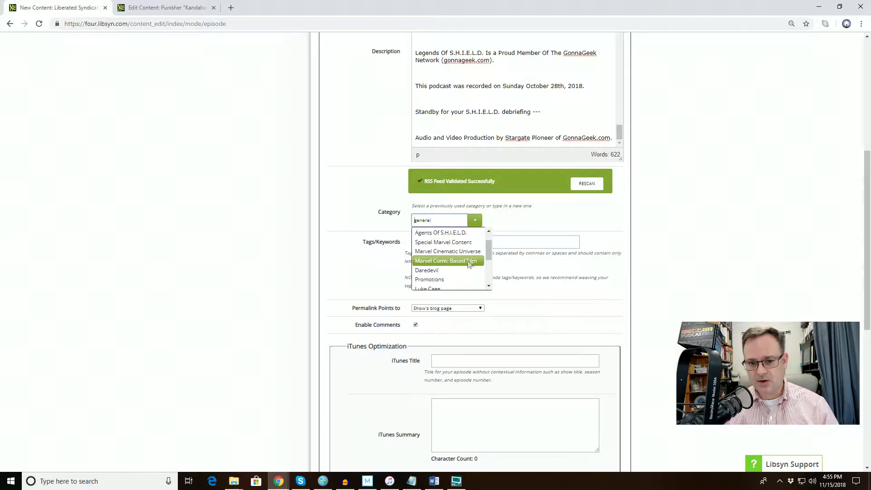
pyautogui.moveTo(488, 255); pyautogui.dragTo(484, 275)
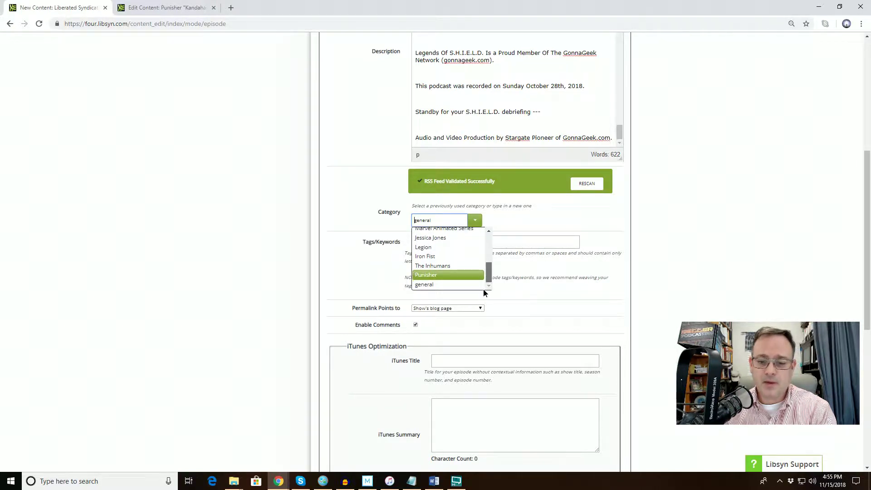
pyautogui.hotkey('ctrl', 'a')
pyautogui.write('Punisher')
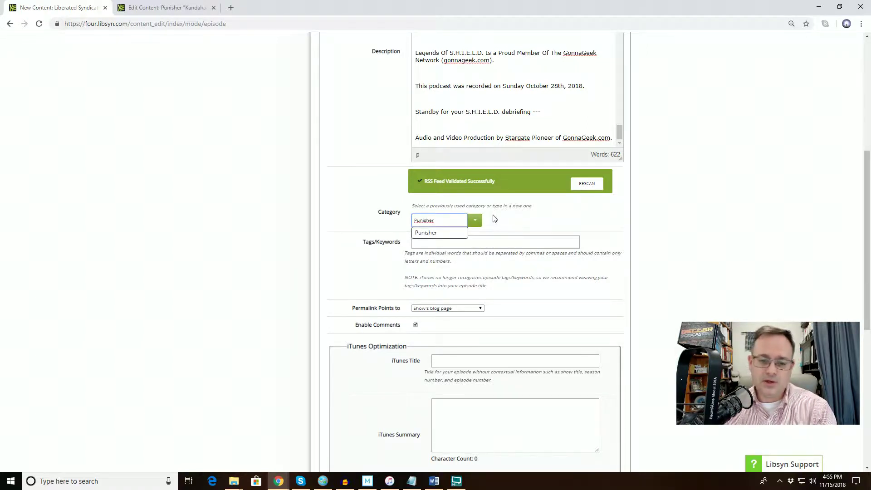
pyautogui.click(451, 232)
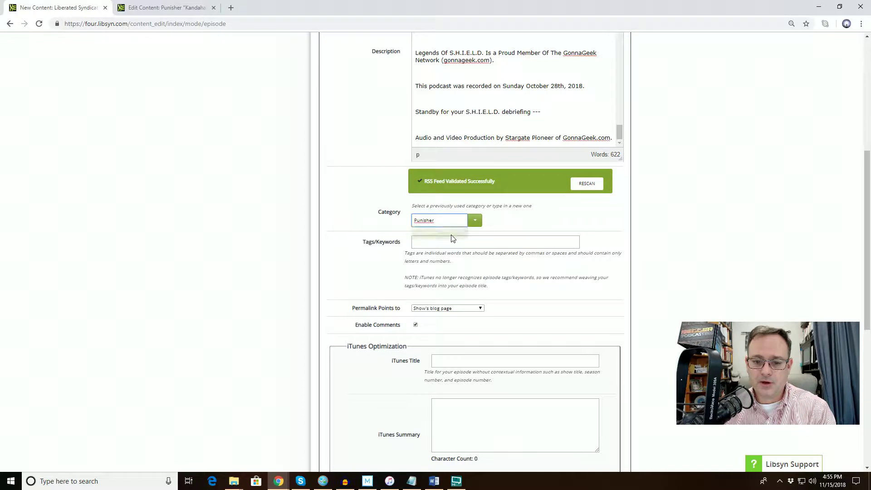
# - Examine the note about episode tags/keywords and the keyword wording in the episode title, including "Marvel Comic Universe Podcast"
pyautogui.click(524, 240)
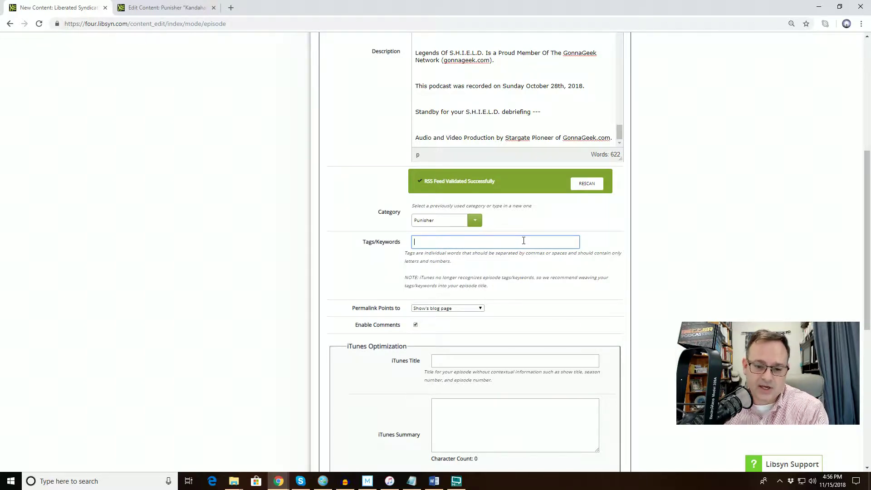
pyautogui.moveTo(504, 289); pyautogui.dragTo(520, 277)
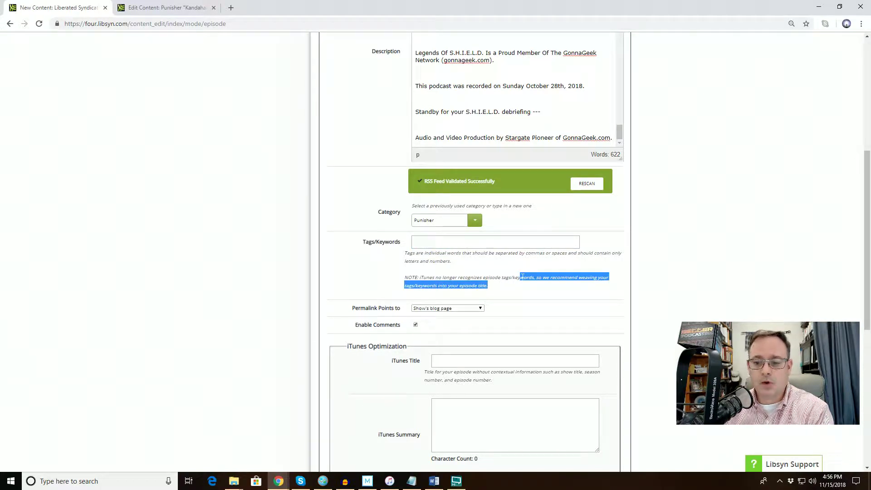
pyautogui.click(553, 286)
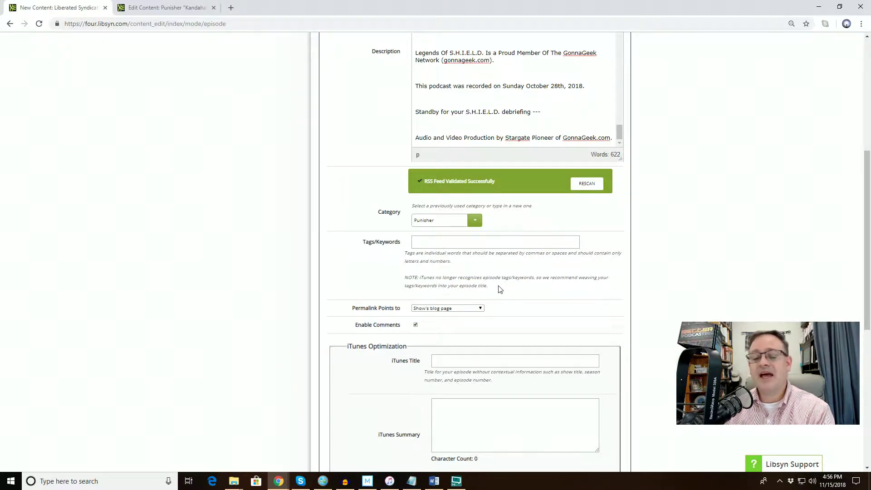
pyautogui.scroll(6, 496, 290)
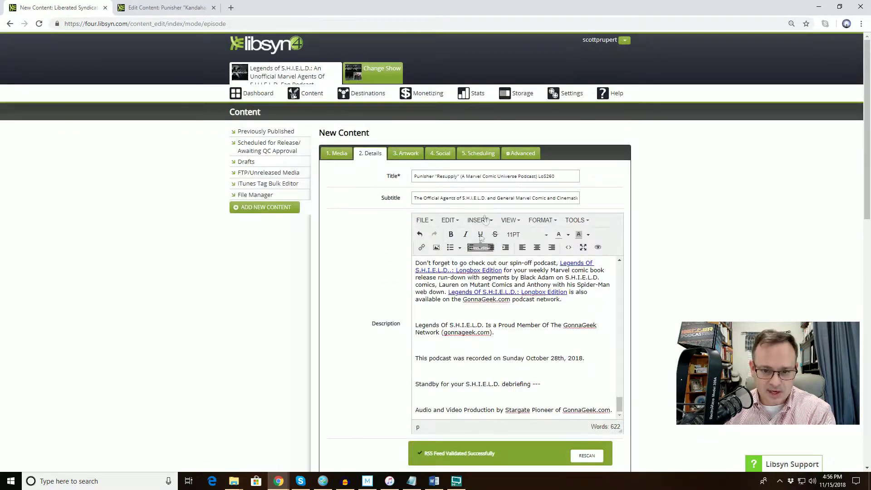
pyautogui.click(504, 176)
pyautogui.moveTo(554, 175); pyautogui.dragTo(404, 184)
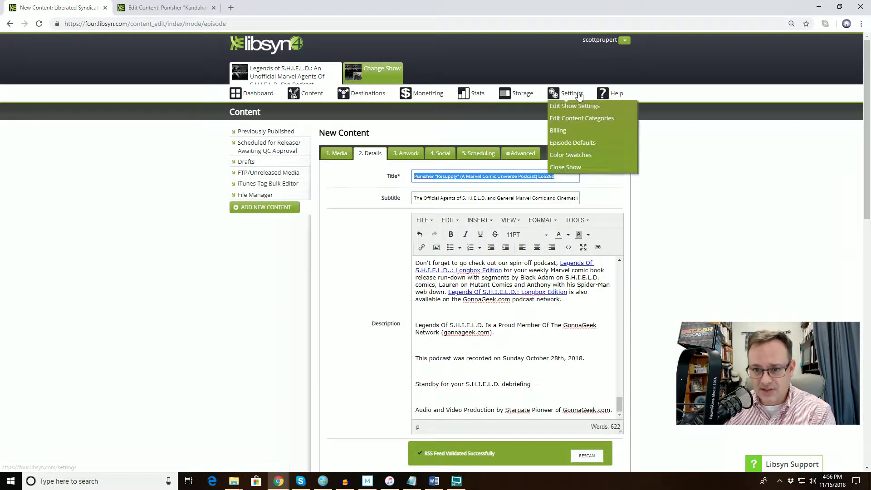
pyautogui.click(567, 181)
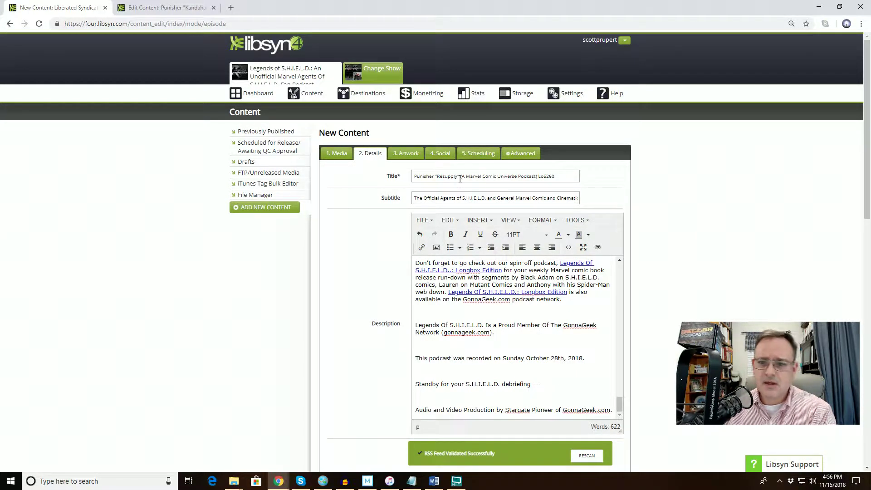
pyautogui.moveTo(535, 177); pyautogui.dragTo(466, 177)
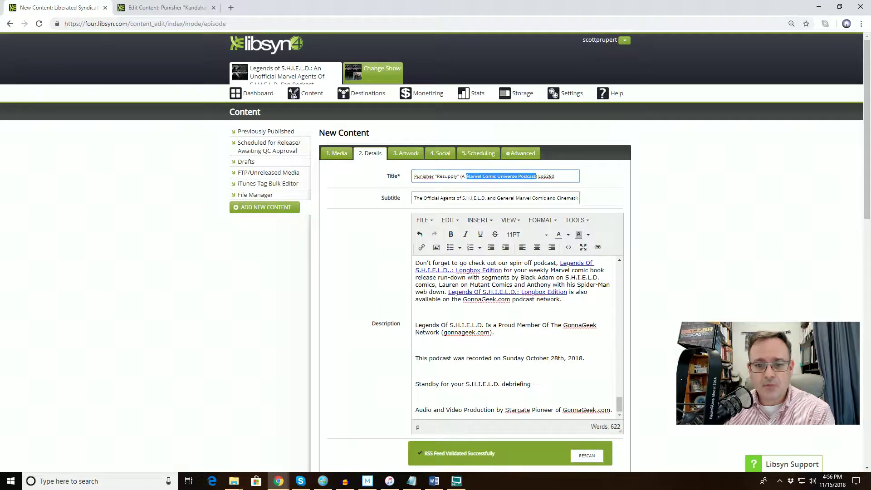
pyautogui.click(439, 177)
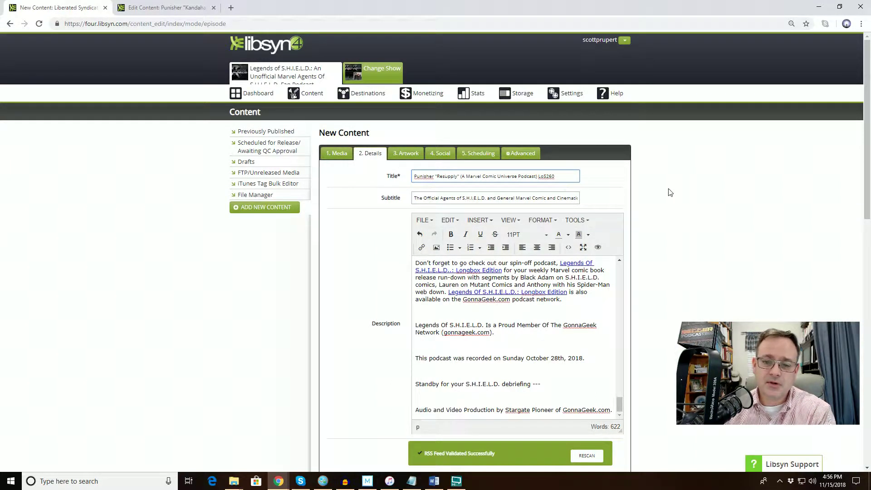
pyautogui.moveTo(577, 177); pyautogui.dragTo(402, 186)
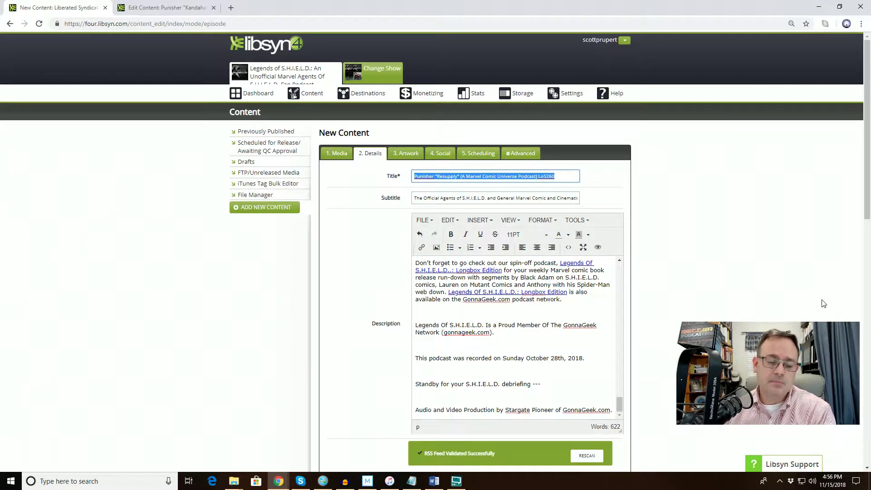
pyautogui.click(566, 175)
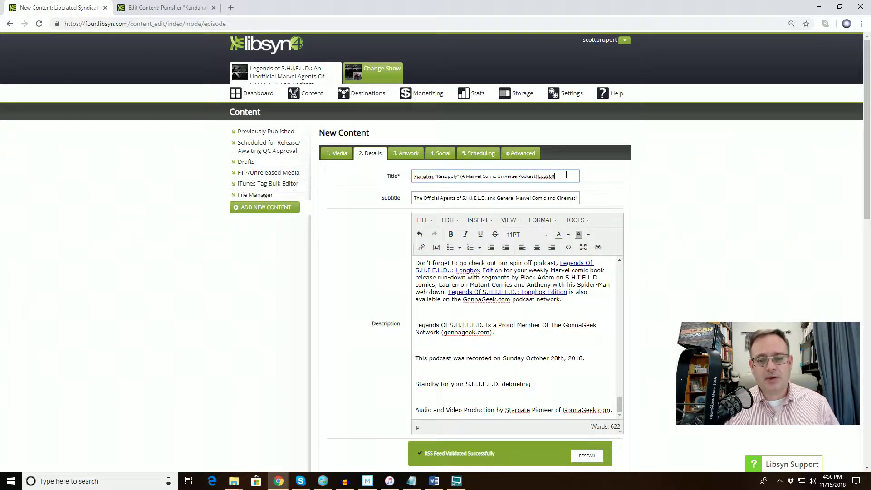
# - Expand the keyword wording in the episode title to "(An Unofficial Marvel Comic Universe Fan Podcast)", correcting the spelling of "Unofficial"
pyautogui.click(465, 175)
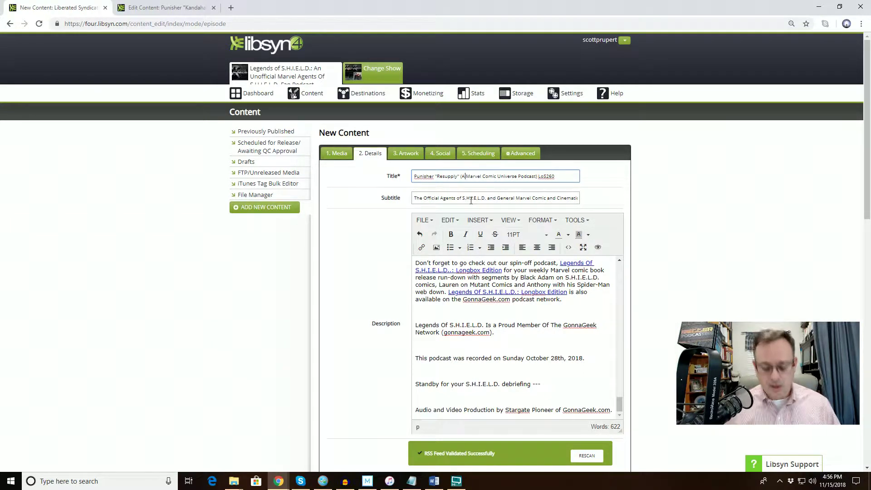
pyautogui.write('n Unof')
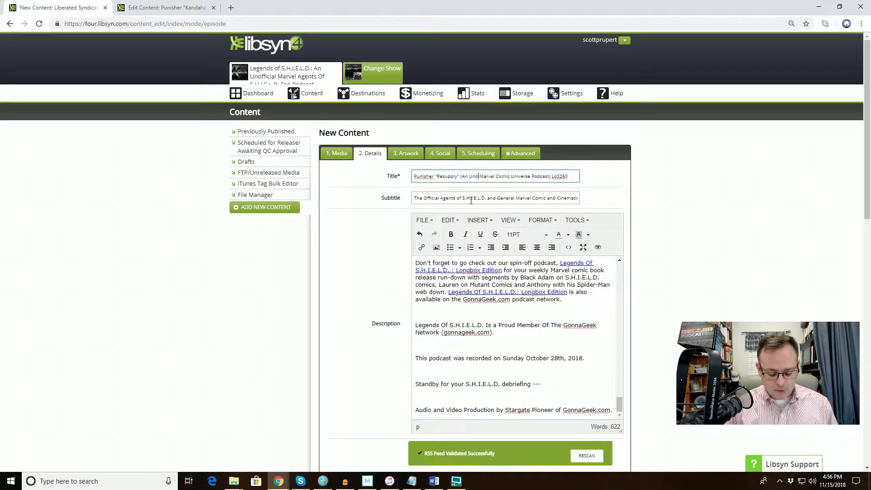
pyautogui.write('fical')
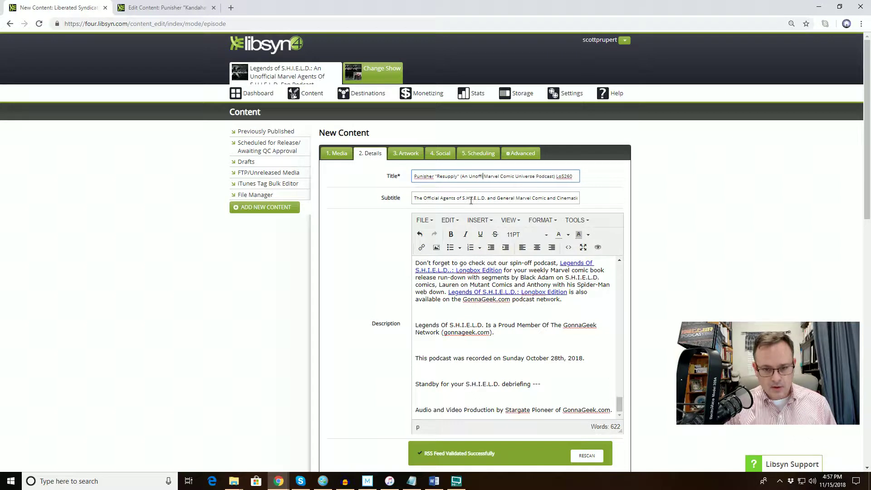
pyautogui.hotkey('ctrl', 'Right')
pyautogui.hotkey('ctrl', 'Right')
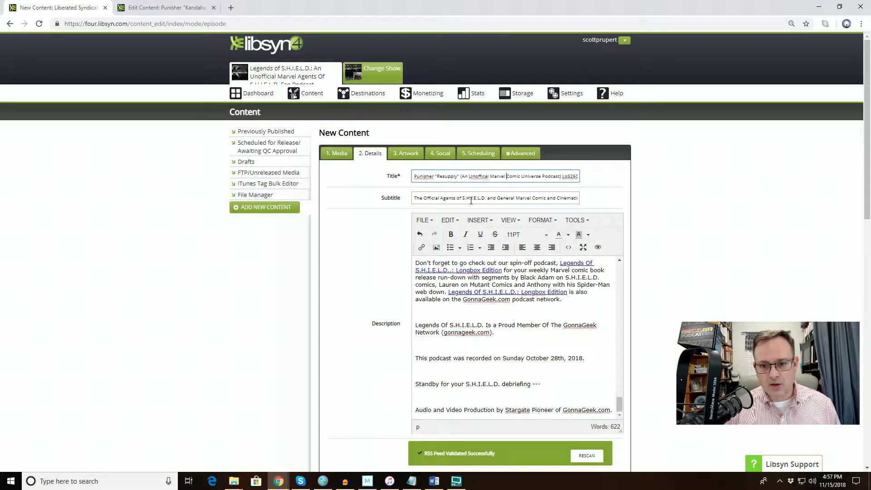
pyautogui.write('Fan')
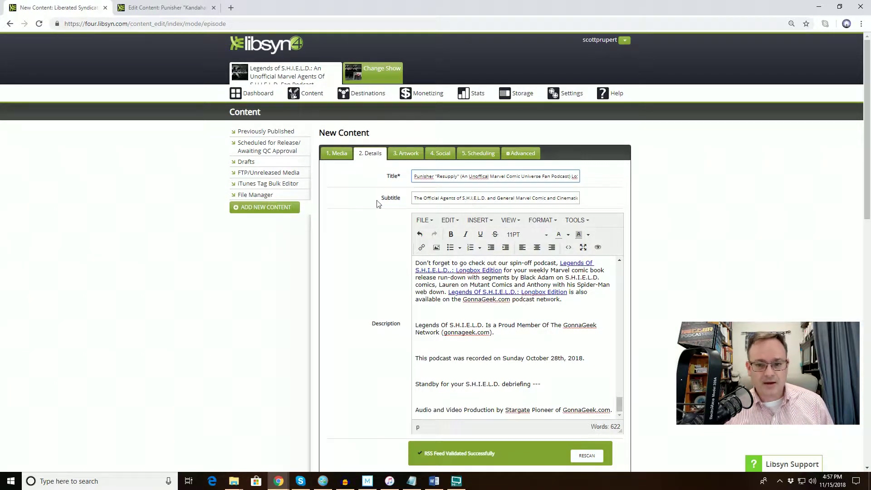
pyautogui.rightClick(480, 177)
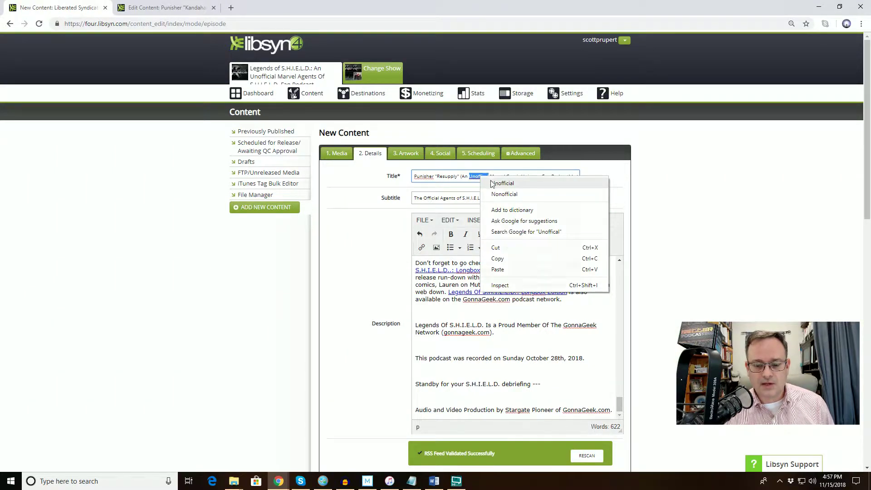
pyautogui.click(498, 183)
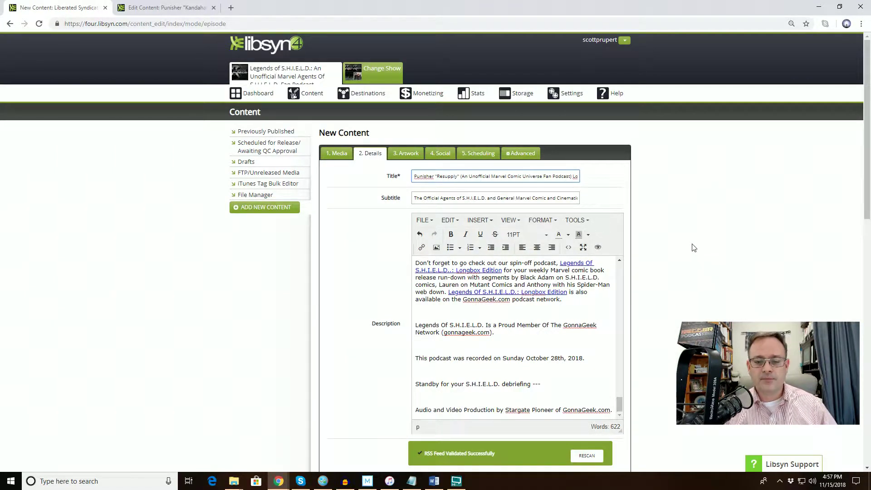
# - Copy the complete episode title into the iTunes Title, leaving Tags/Keywords empty
pyautogui.scroll(-5, 693, 245)
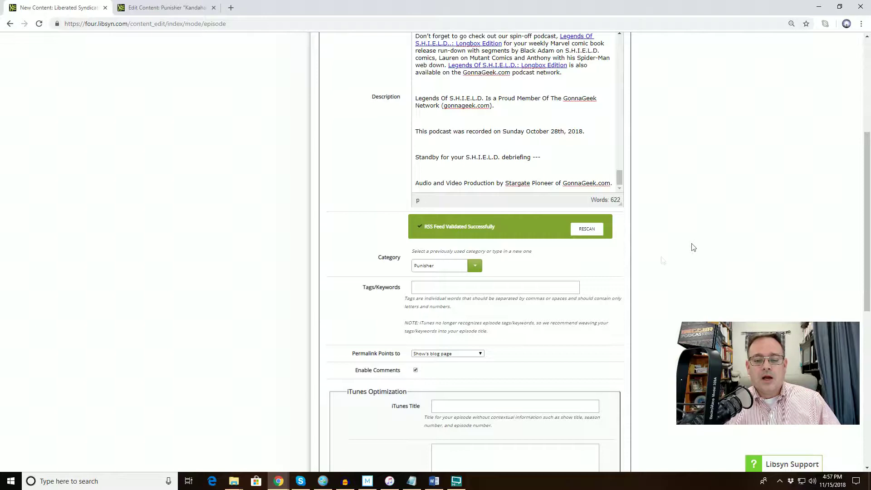
pyautogui.click(532, 290)
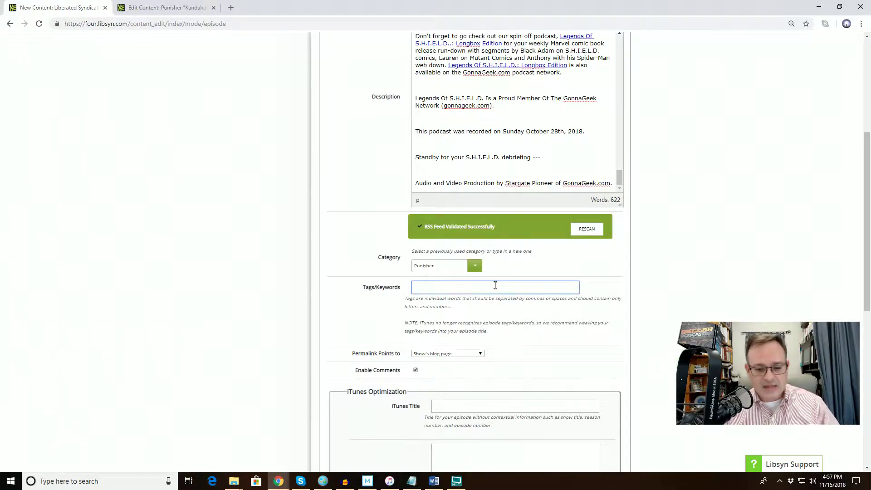
pyautogui.scroll(-2, 495, 285)
pyautogui.scroll(-2, 495, 286)
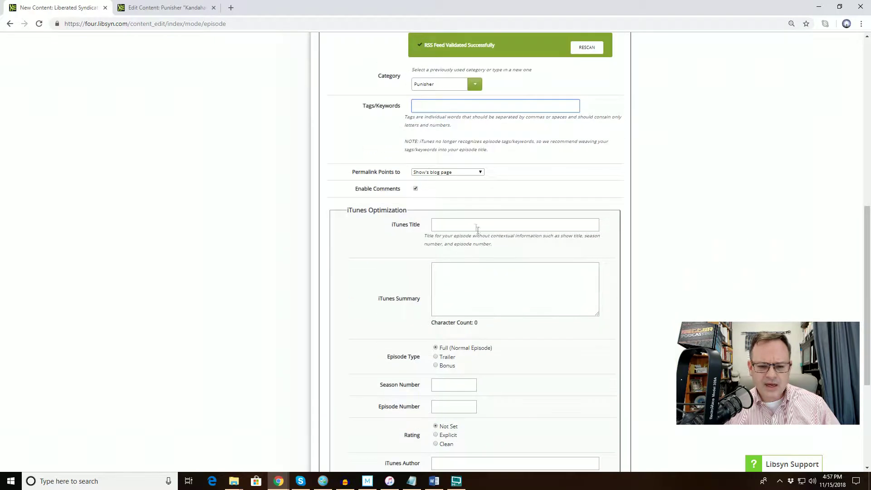
pyautogui.click(486, 227)
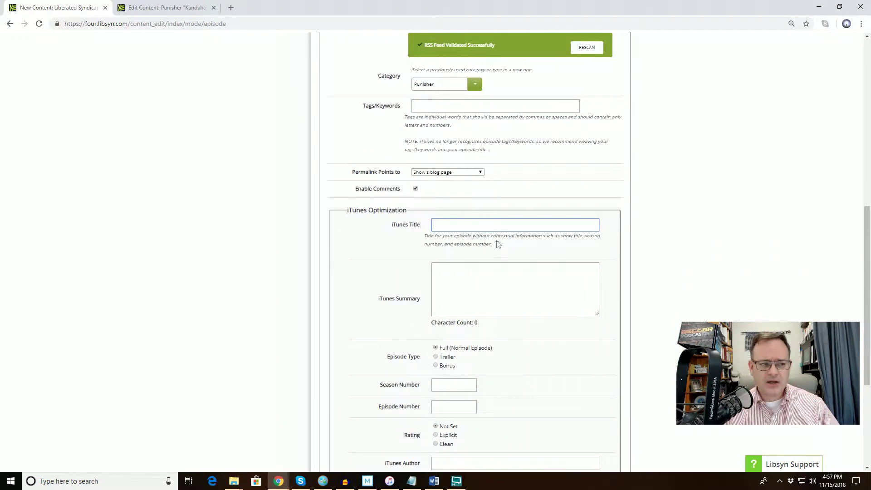
pyautogui.scroll(9, 368, 187)
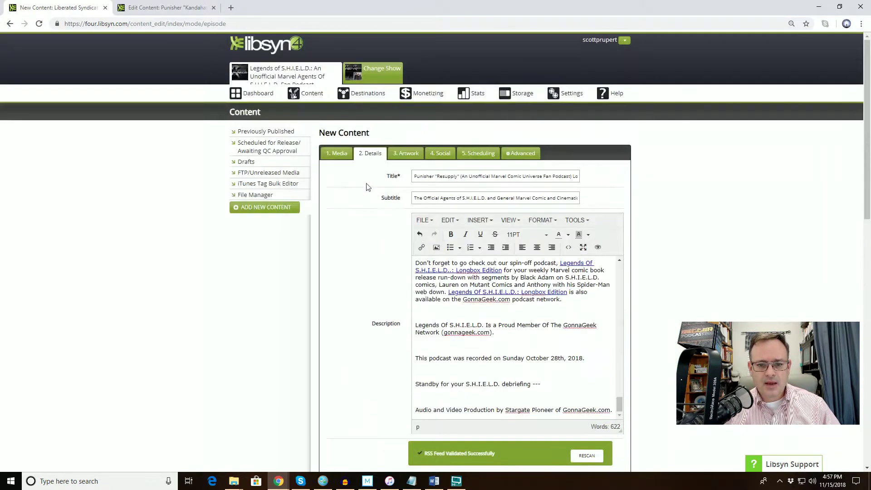
pyautogui.click(480, 175)
pyautogui.hotkey('ctrl', 'a')
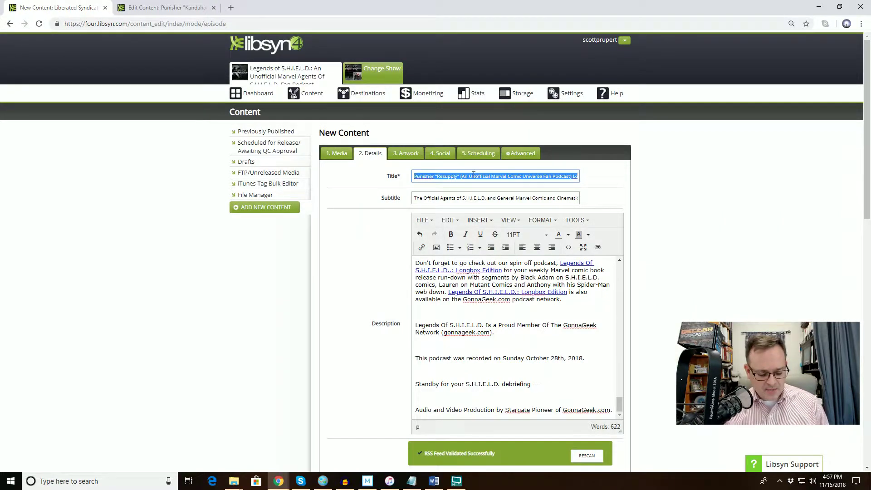
pyautogui.scroll(-7, 204, 222)
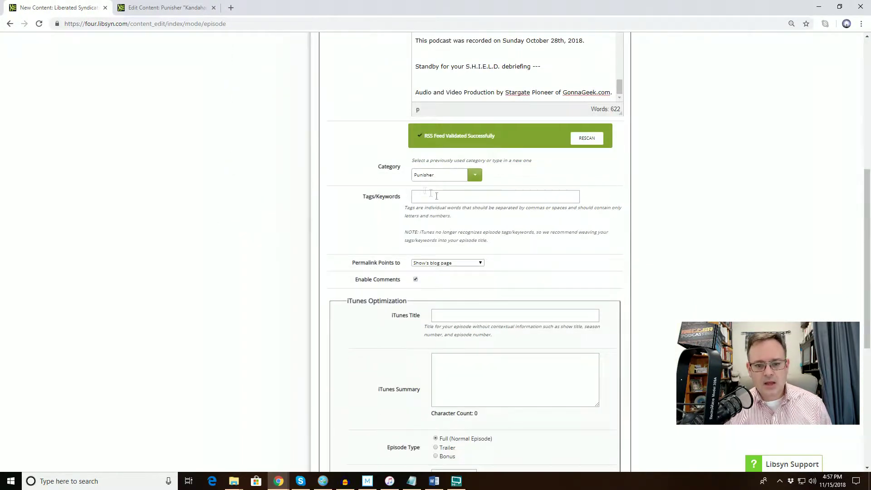
pyautogui.click(448, 314)
pyautogui.write('her "Resupply" (An Unofficial Marvel Comic Universe Fan Podcast) LoS260')
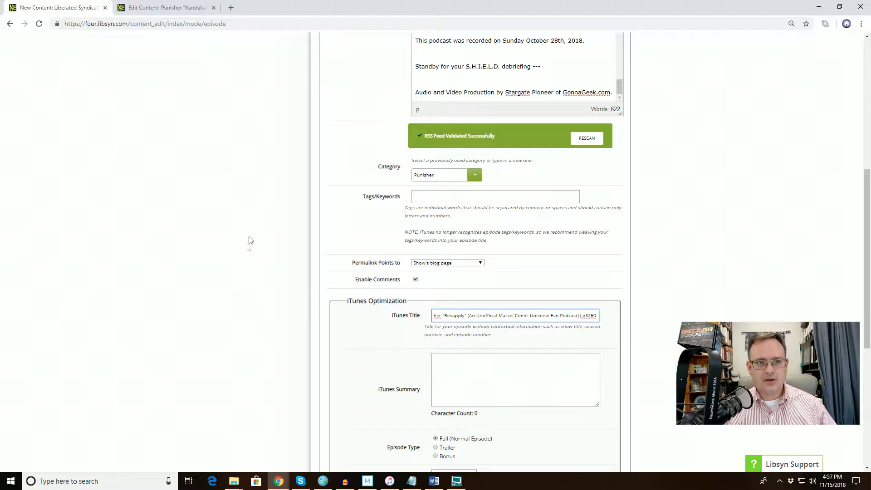
# - Compare the previous episode's iTunes title format with the main title and iTunes title of the new episode
pyautogui.click(186, 13)
pyautogui.scroll(-7, 340, 249)
pyautogui.scroll(-3, 335, 252)
pyautogui.moveTo(535, 225); pyautogui.dragTo(320, 233)
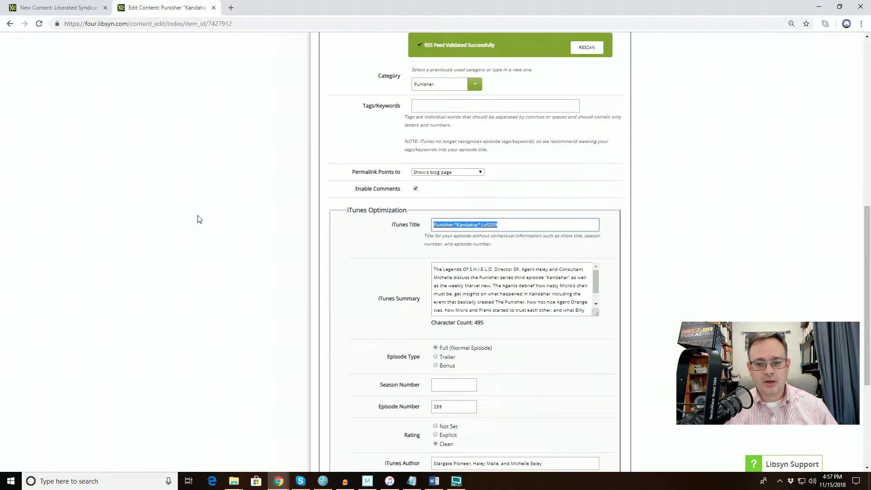
pyautogui.click(91, 7)
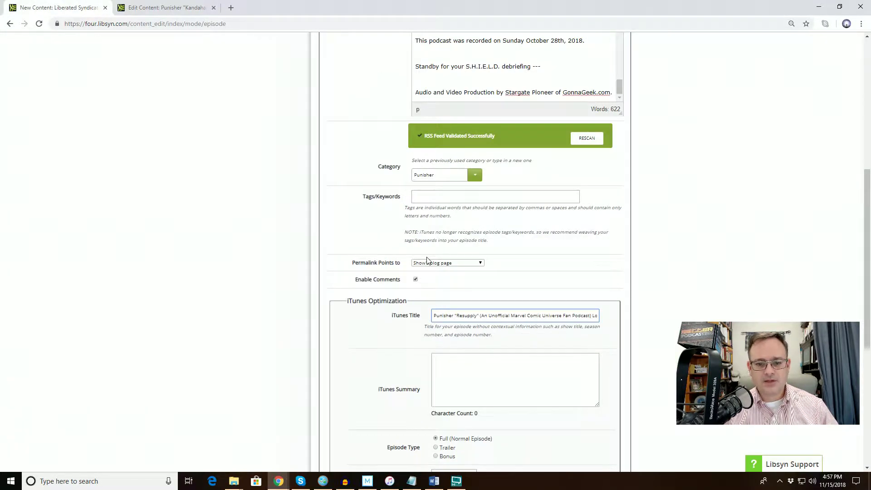
pyautogui.scroll(7, 309, 257)
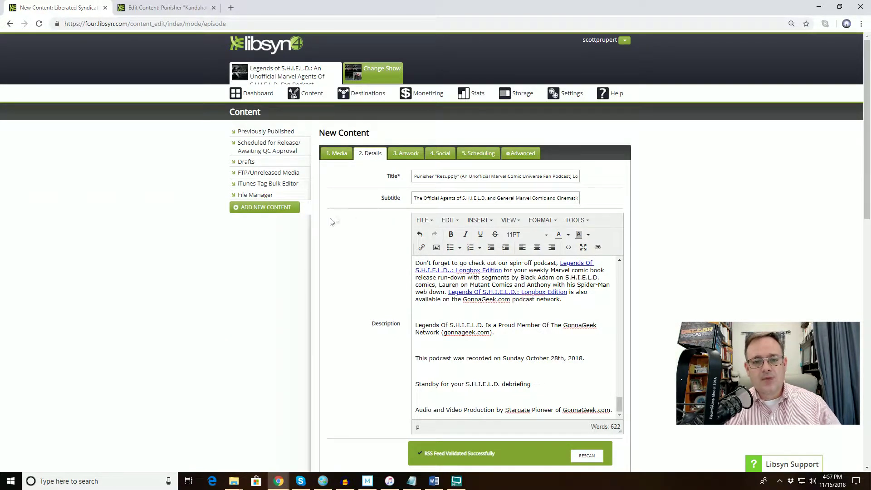
pyautogui.moveTo(429, 176); pyautogui.dragTo(450, 176)
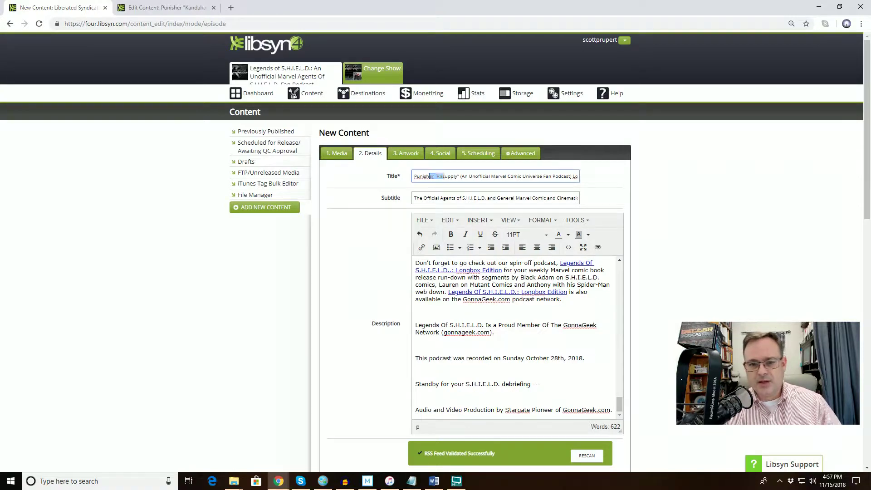
pyautogui.click(500, 175)
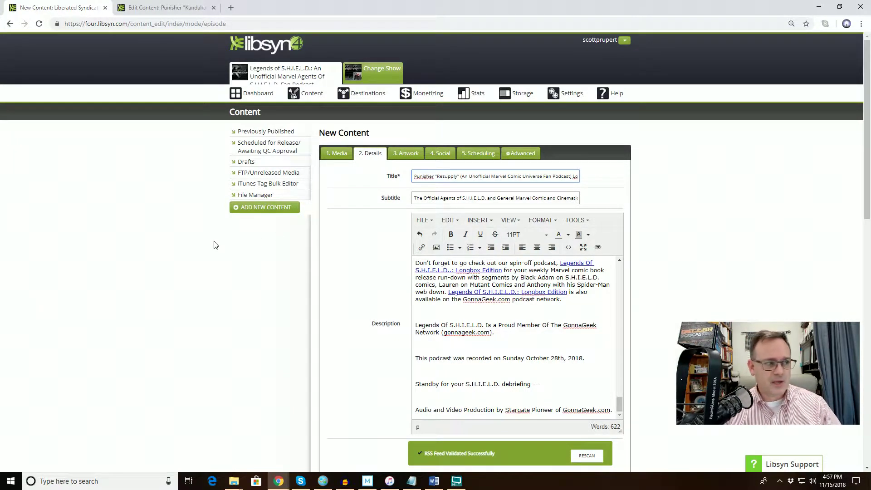
# - Remove "(An Unofficial Marvel Comic Universe Fan Podcast)" from the iTunes Title, leaving Punisher "Resupply" LoS260
pyautogui.scroll(-8, 249, 251)
pyautogui.scroll(-2, 249, 250)
pyautogui.click(446, 179)
pyautogui.moveTo(479, 180); pyautogui.dragTo(579, 181)
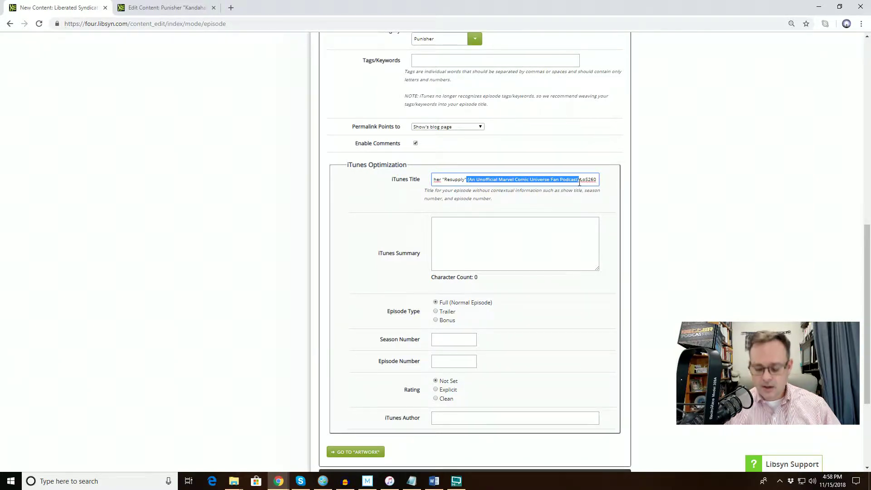
pyautogui.press('BackSpace')
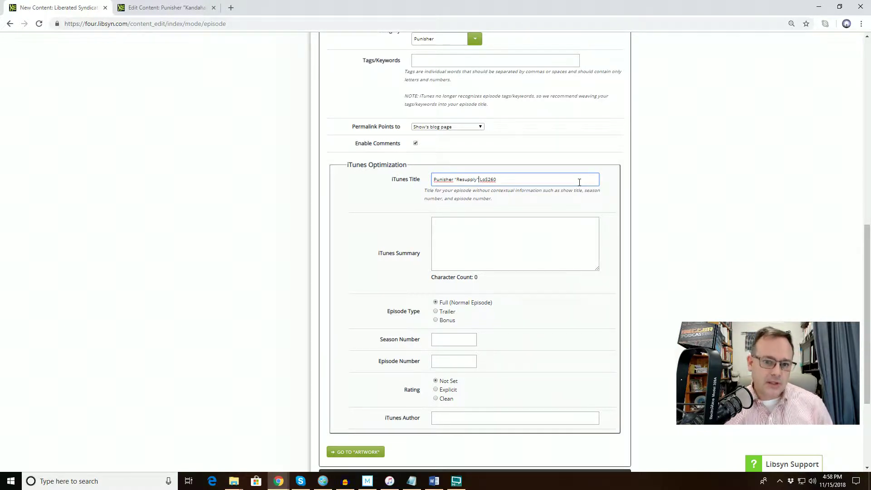
pyautogui.click(508, 184)
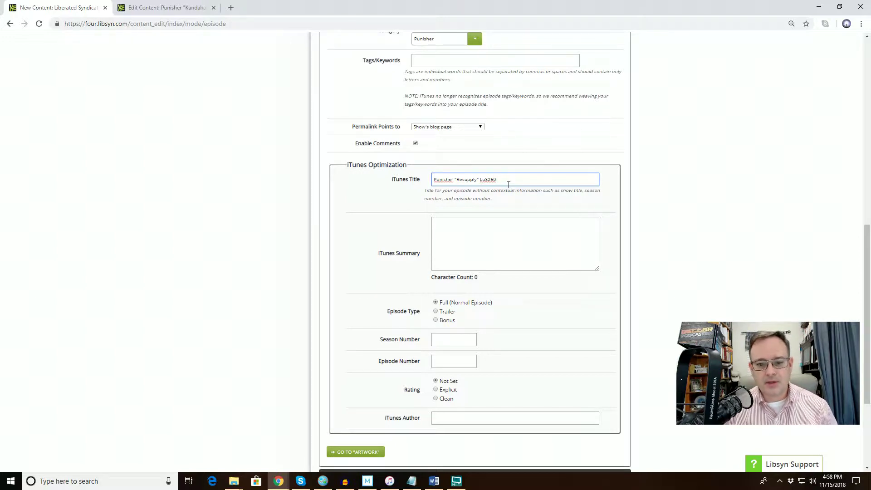
# - Set the episode number to 260, then paste the episode summary from the Word show notes into the iTunes Summary and enlarge its box
pyautogui.click(457, 361)
pyautogui.write('260')
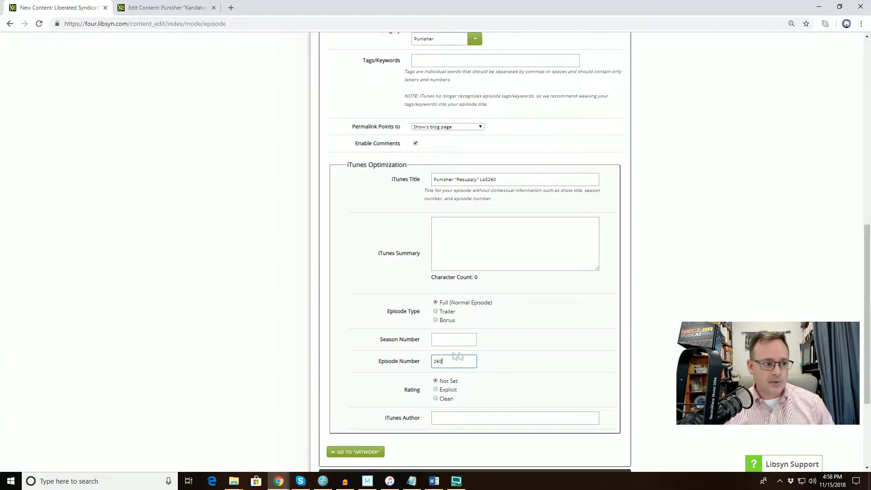
pyautogui.hotkey('alt', 'Tab')
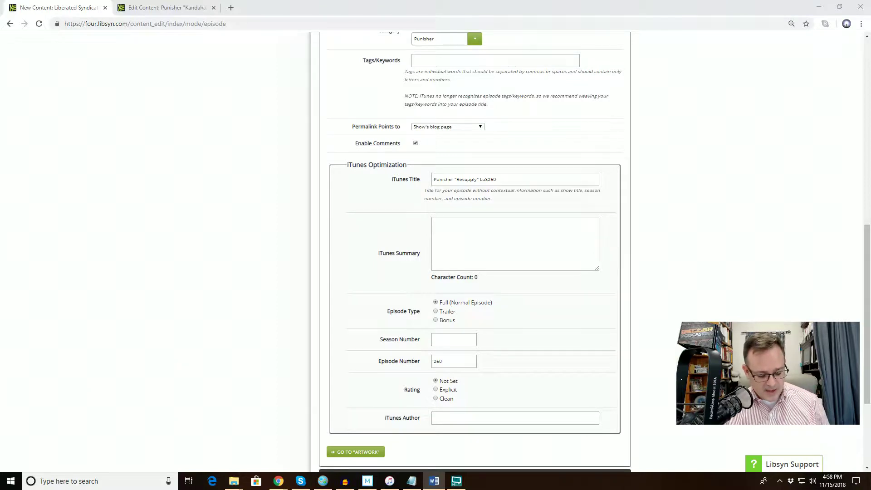
pyautogui.click(484, 242)
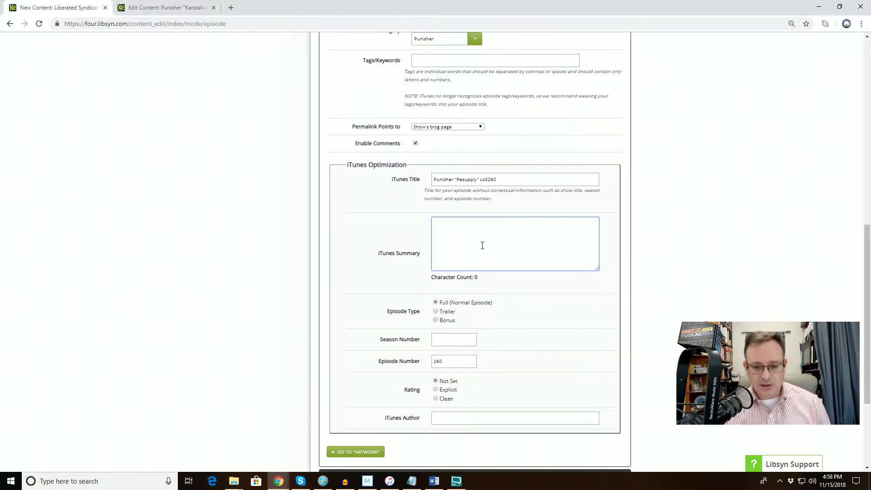
pyautogui.hotkey('ctrl', 'v')
pyautogui.scroll(3, 528, 260)
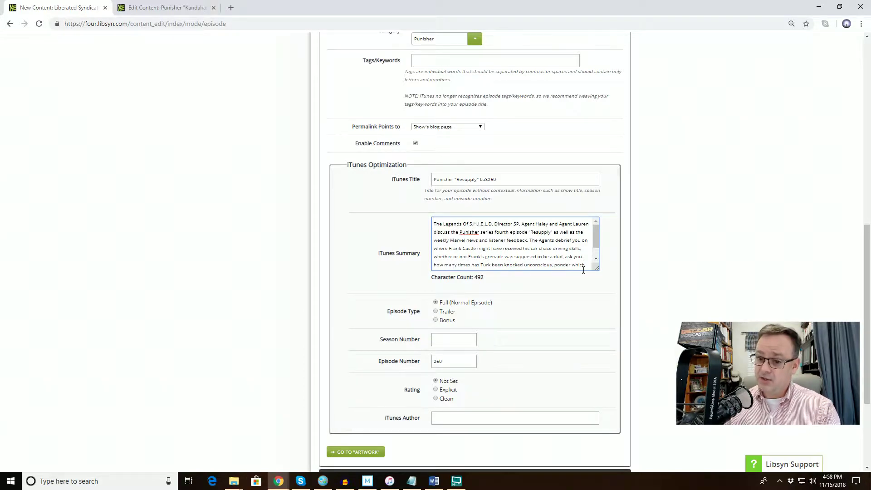
pyautogui.moveTo(596, 268); pyautogui.dragTo(591, 290)
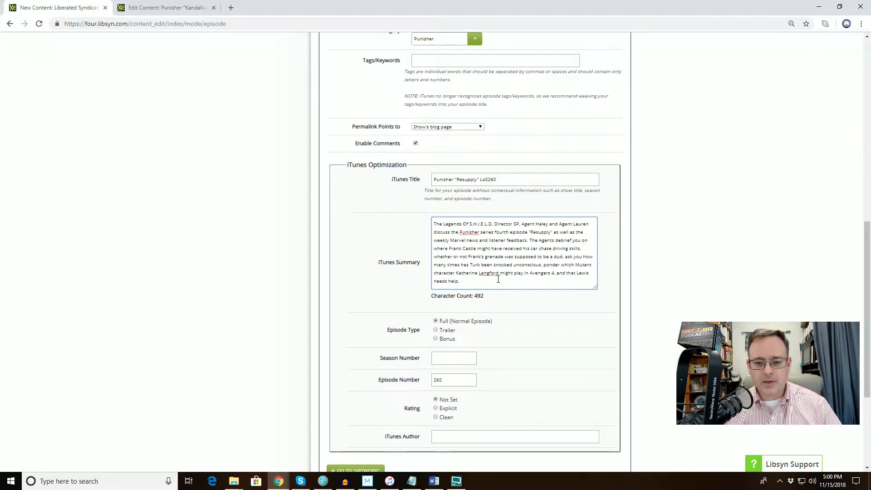
# - Set the episode's iTunes rating to Clean and recheck the main title against the iTunes Title
pyautogui.scroll(-2, 498, 279)
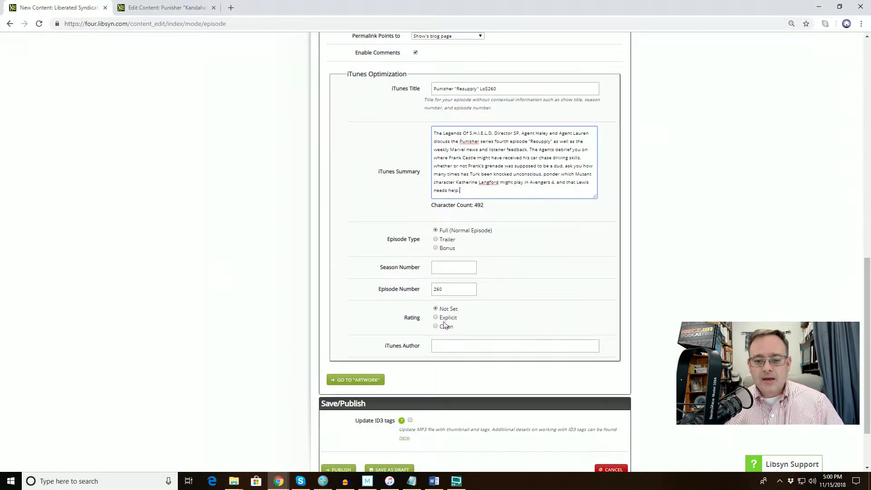
pyautogui.click(445, 328)
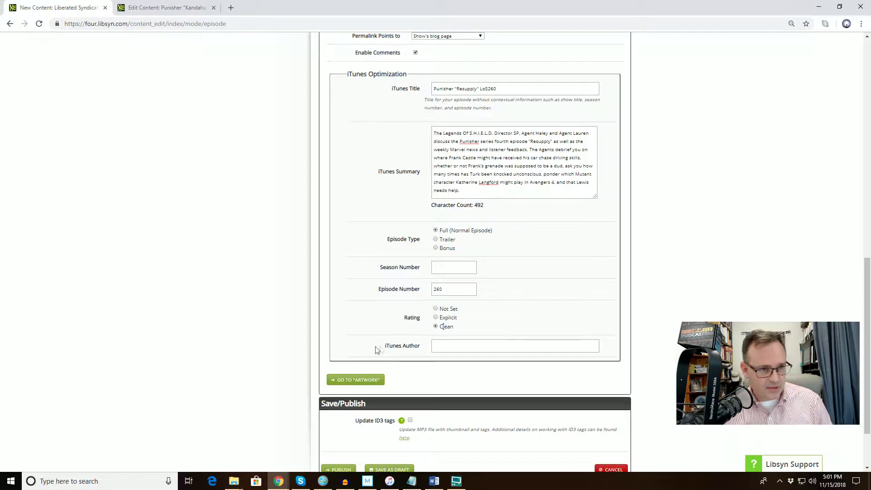
pyautogui.scroll(10, 416, 344)
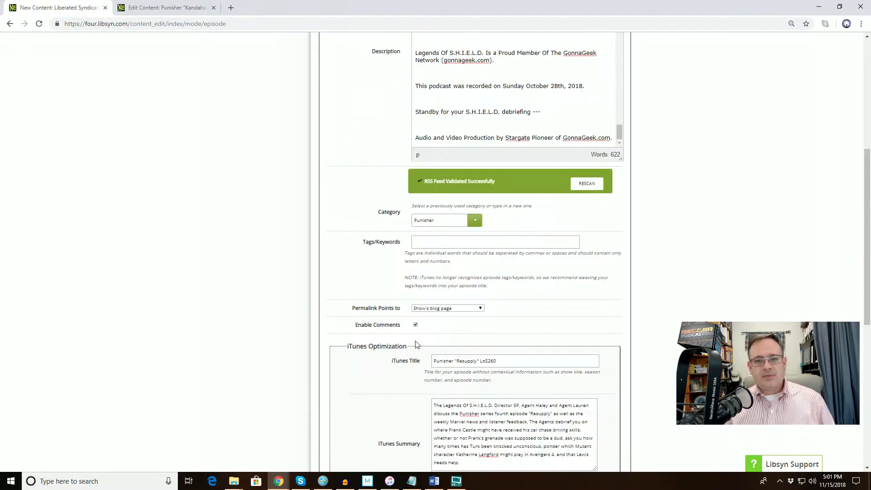
pyautogui.scroll(-5, 418, 342)
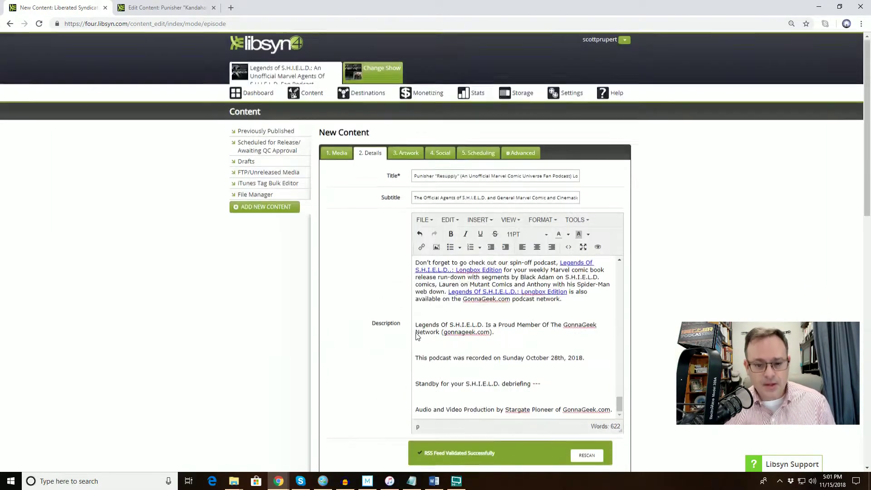
pyautogui.scroll(-2, 417, 339)
pyautogui.moveTo(497, 270); pyautogui.dragTo(439, 270)
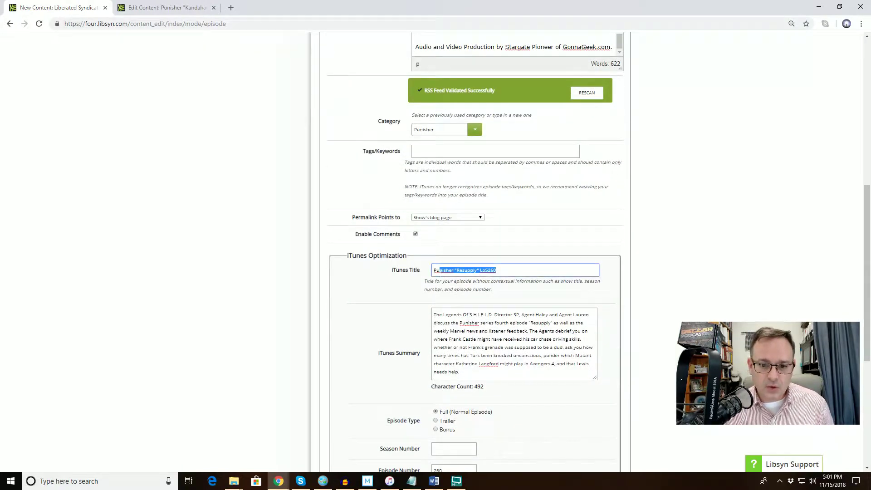
pyautogui.scroll(-3, 375, 304)
# - Copy the iTunes Author names from the previous episode into the new episode's iTunes Author field
pyautogui.click(458, 390)
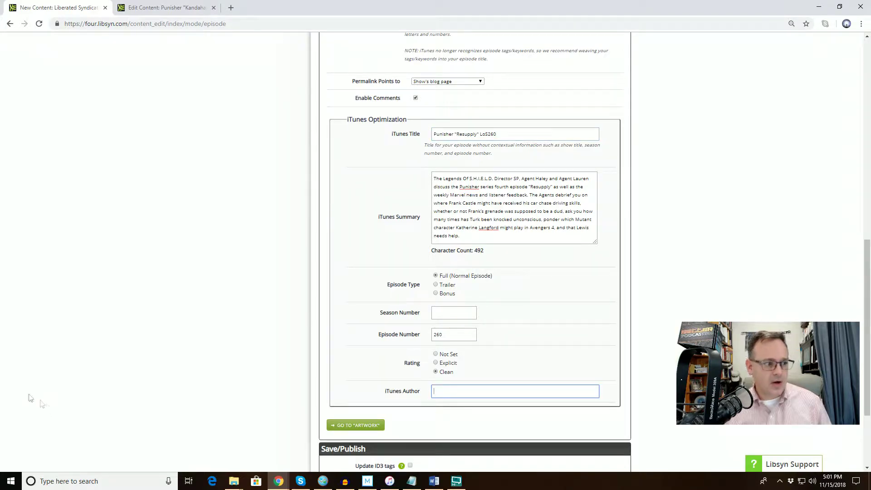
pyautogui.click(189, 7)
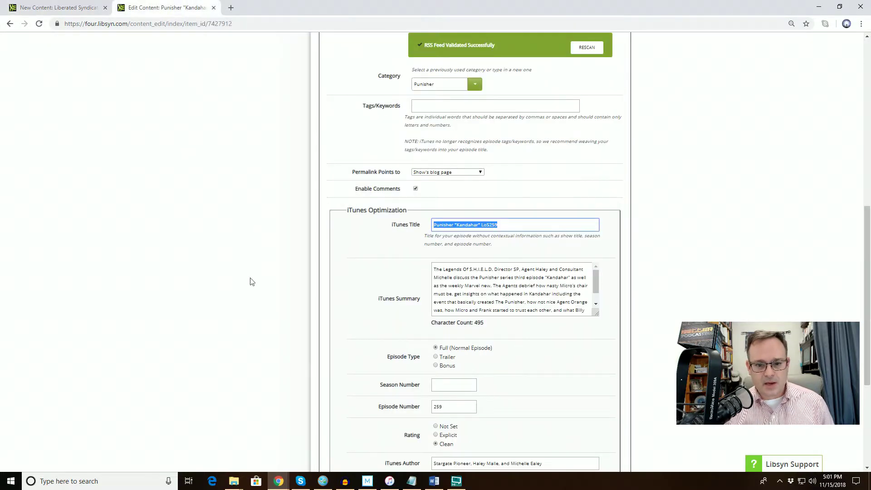
pyautogui.scroll(-5, 249, 280)
pyautogui.moveTo(553, 271); pyautogui.dragTo(422, 279)
pyautogui.hotkey('ctrl', 'c')
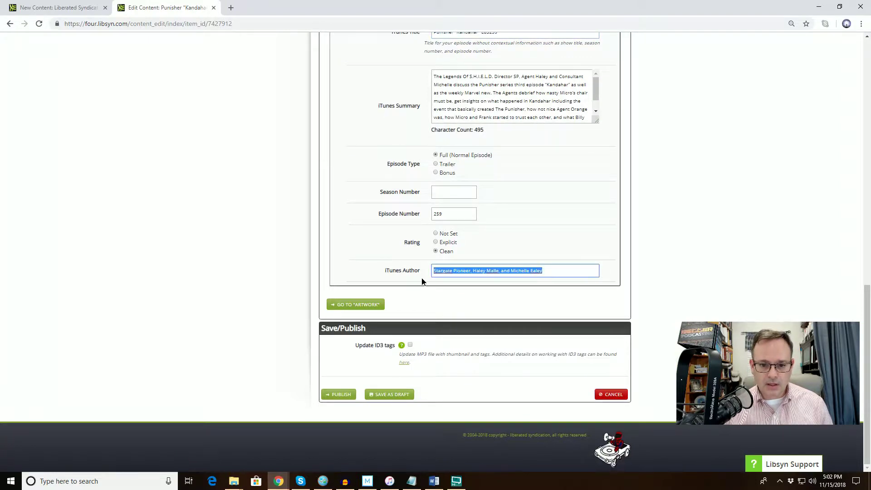
pyautogui.click(73, 7)
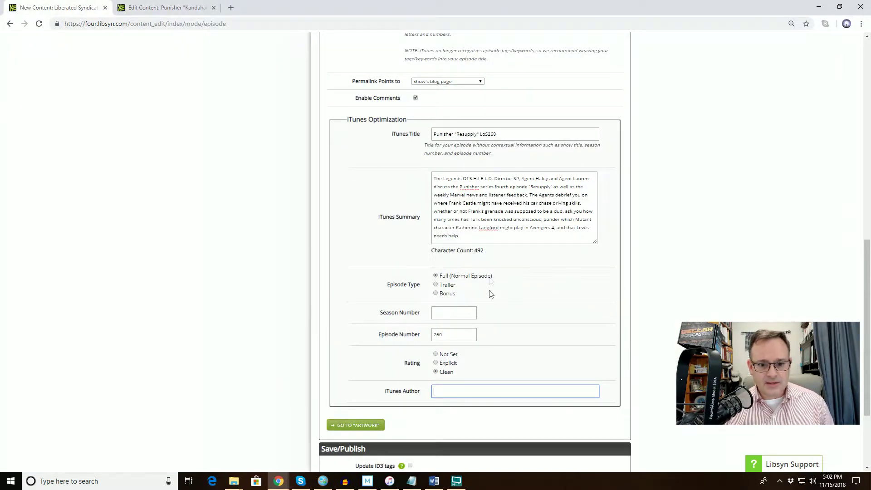
pyautogui.hotkey('ctrl', 'v')
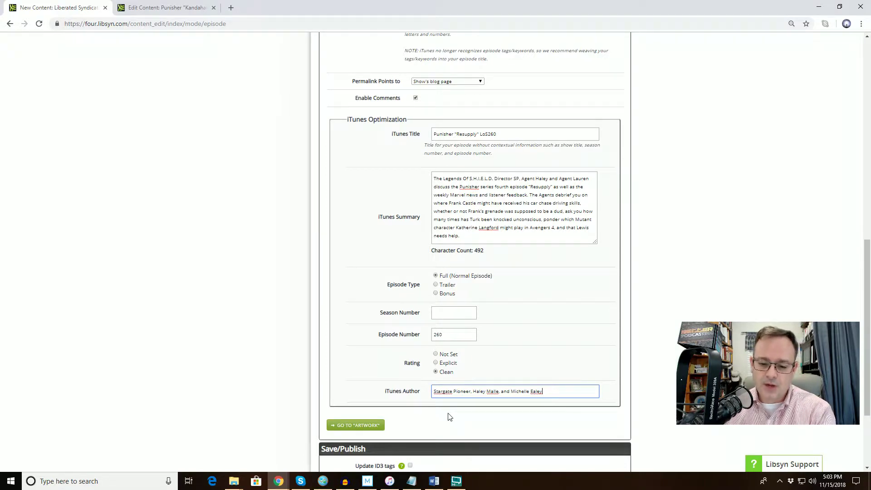
pyautogui.scroll(-2, 450, 416)
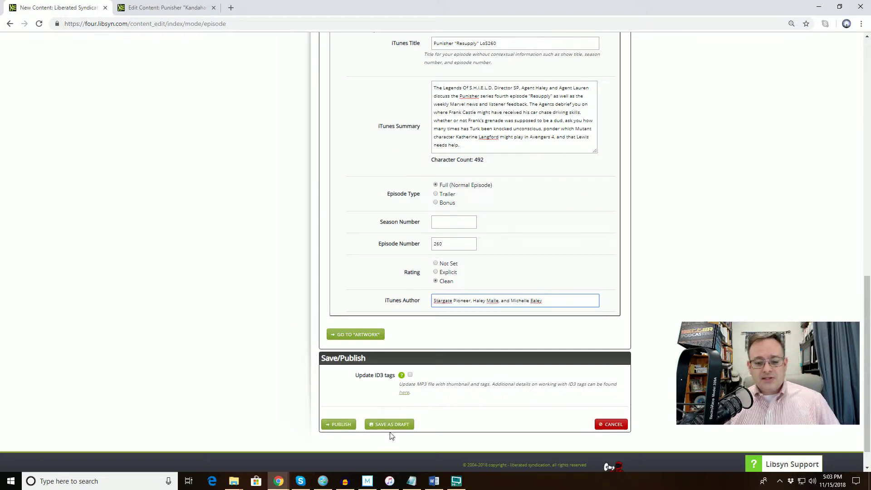
pyautogui.scroll(20, 286, 399)
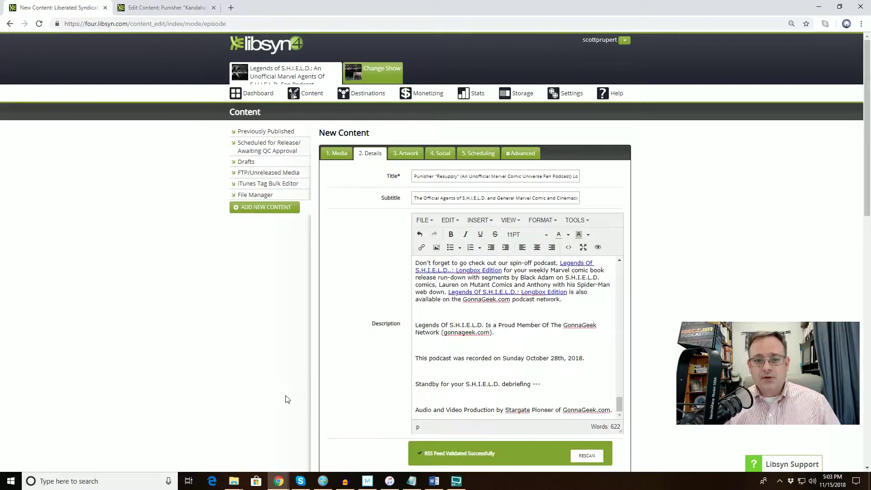
pyautogui.click(338, 154)
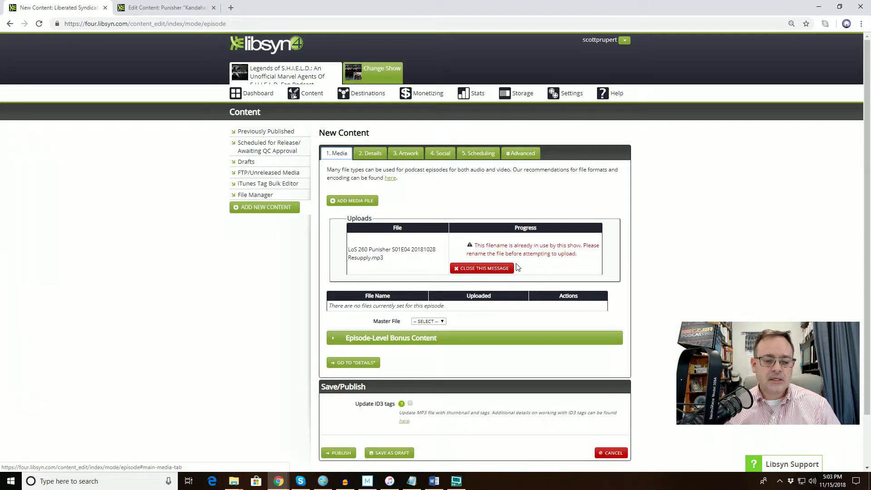
pyautogui.moveTo(234, 480)
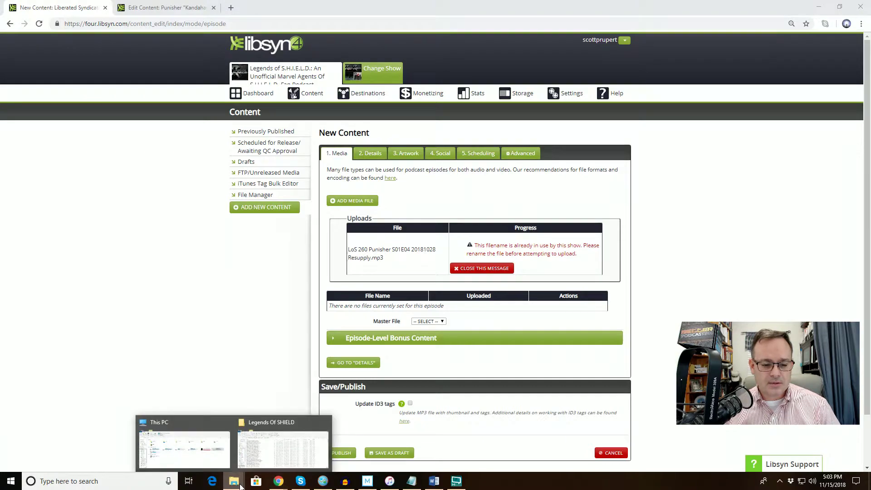
pyautogui.click(284, 456)
pyautogui.click(191, 177)
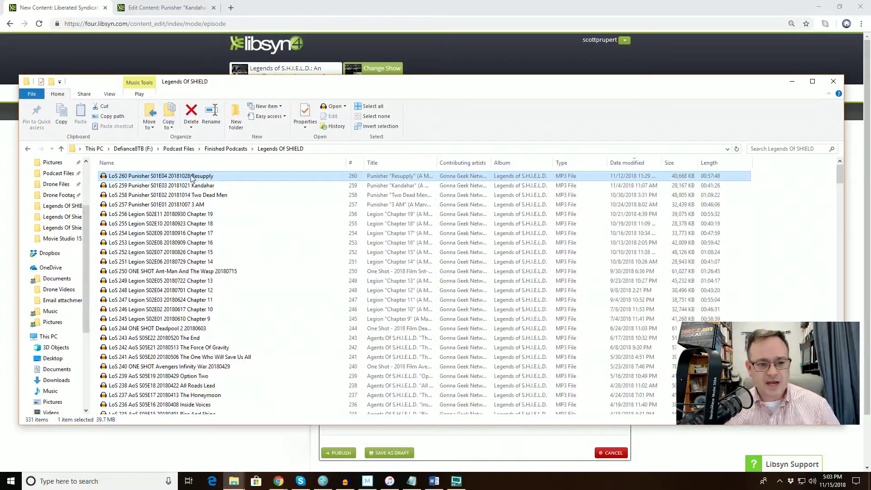
pyautogui.rightClick(192, 176)
pyautogui.click(241, 343)
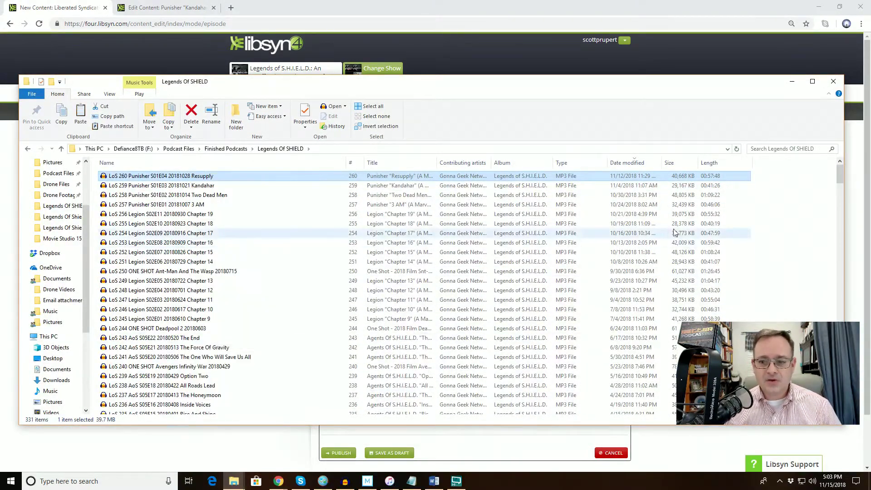
pyautogui.rightClick(780, 230)
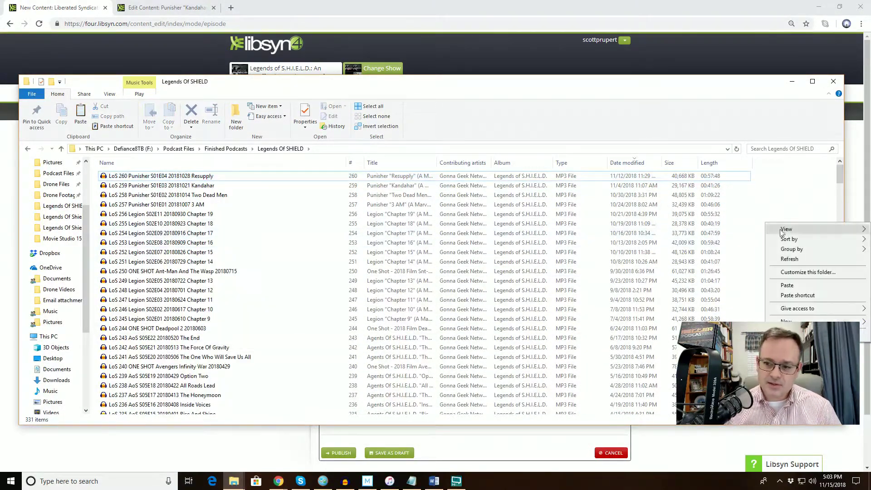
pyautogui.click(785, 286)
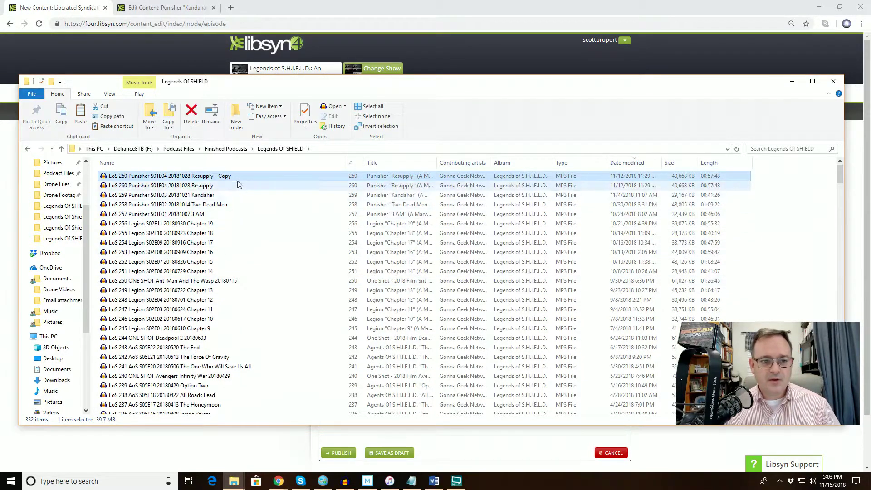
pyautogui.click(449, 58)
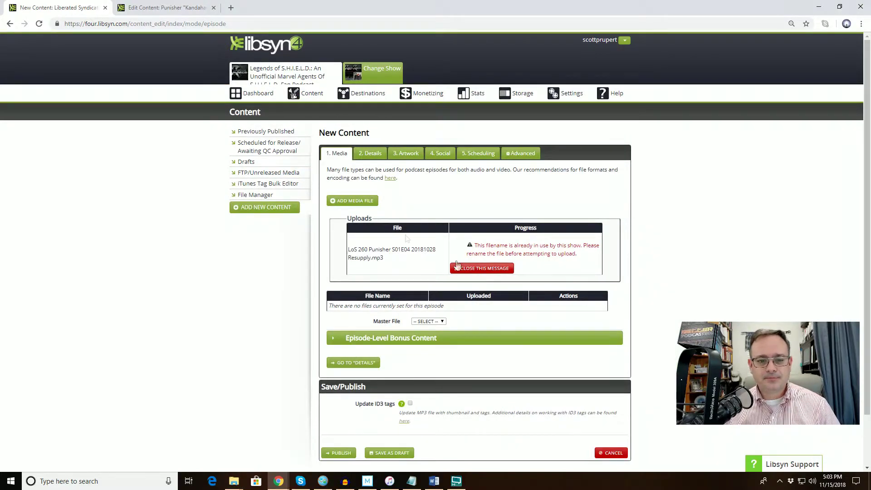
pyautogui.click(363, 203)
pyautogui.click(411, 207)
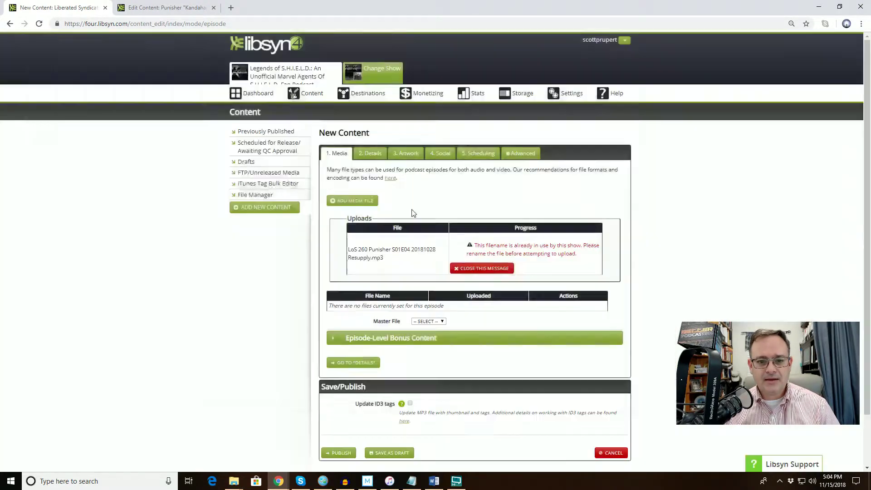
pyautogui.doubleClick(205, 63)
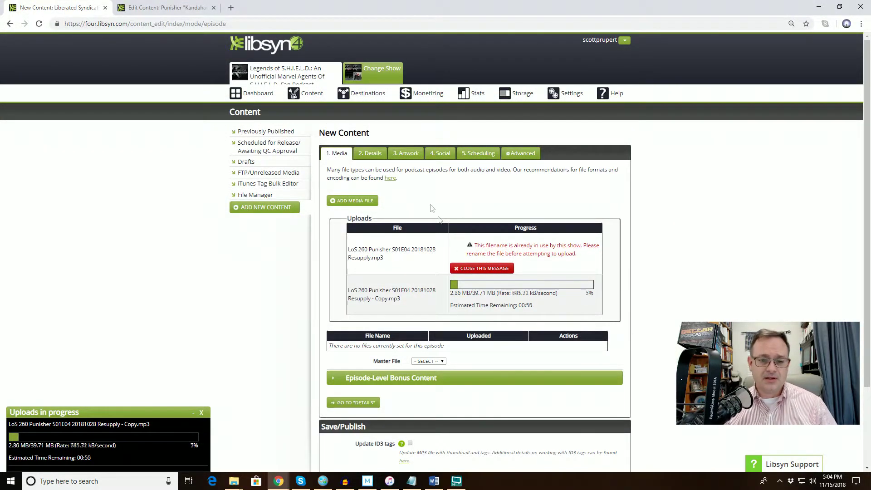
# - Check the empty artwork settings, and paste the prepared tweet about the Punisher episode "Resupply" from Word into the Twitter text
pyautogui.click(416, 157)
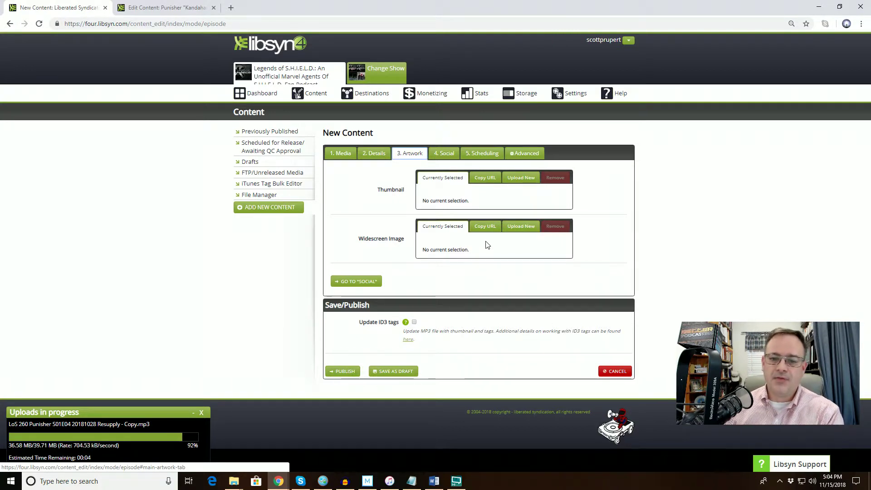
pyautogui.click(443, 153)
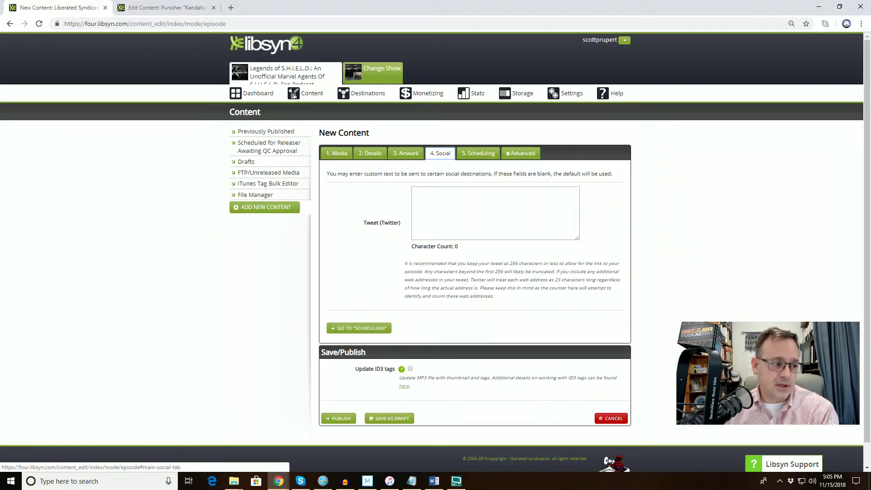
pyautogui.hotkey('alt', 'Tab')
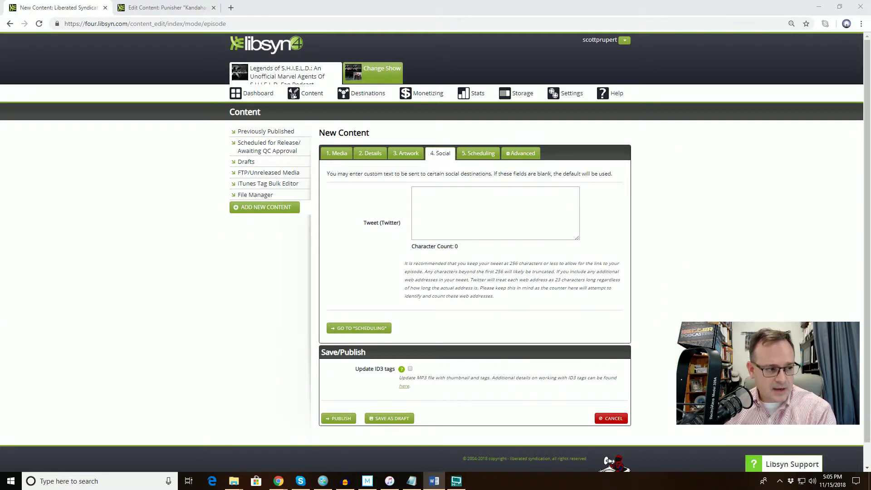
pyautogui.click(472, 204)
pyautogui.hotkey('ctrl', 'v')
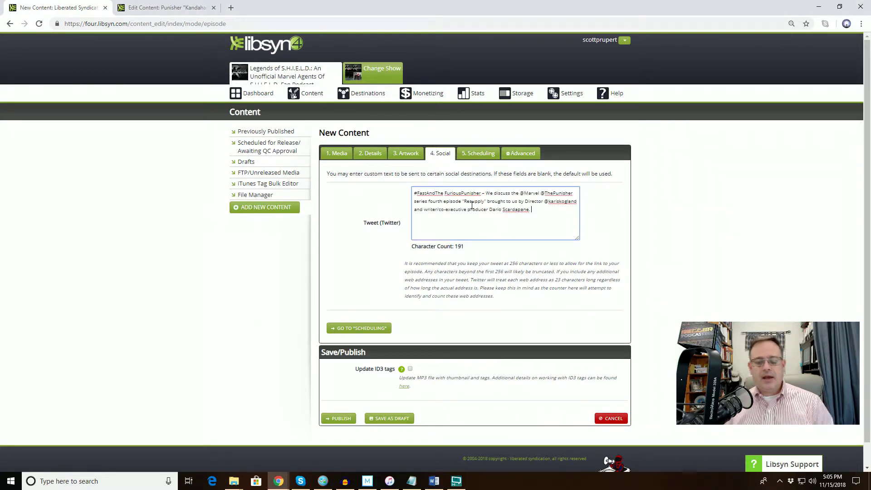
# - Remove the space in the tweet's hashtag so it reads #FastAndTheFuriousPunisher, and recheck the producer's name at the end
pyautogui.click(445, 193)
pyautogui.press('BackSpace')
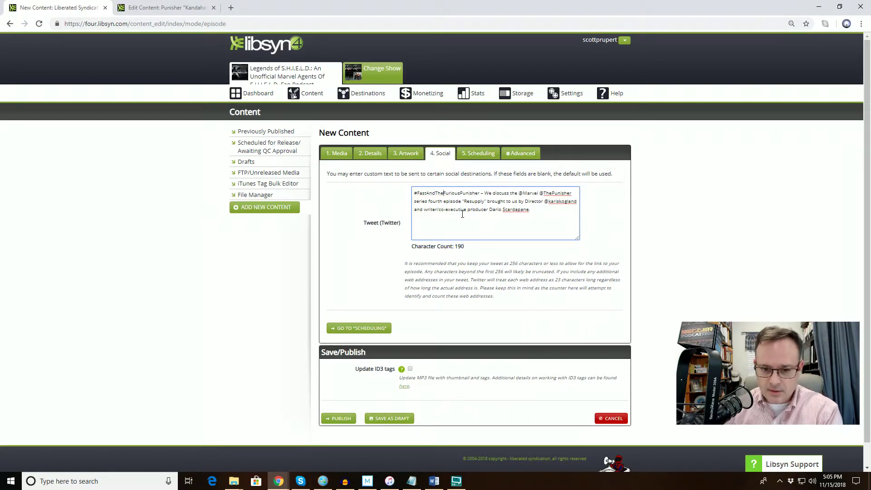
pyautogui.hotkey('alt', 'Tab')
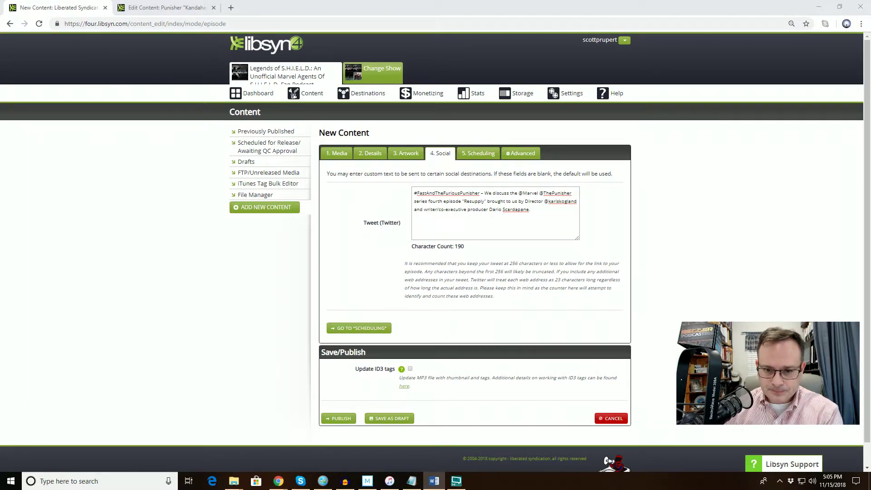
pyautogui.click(522, 218)
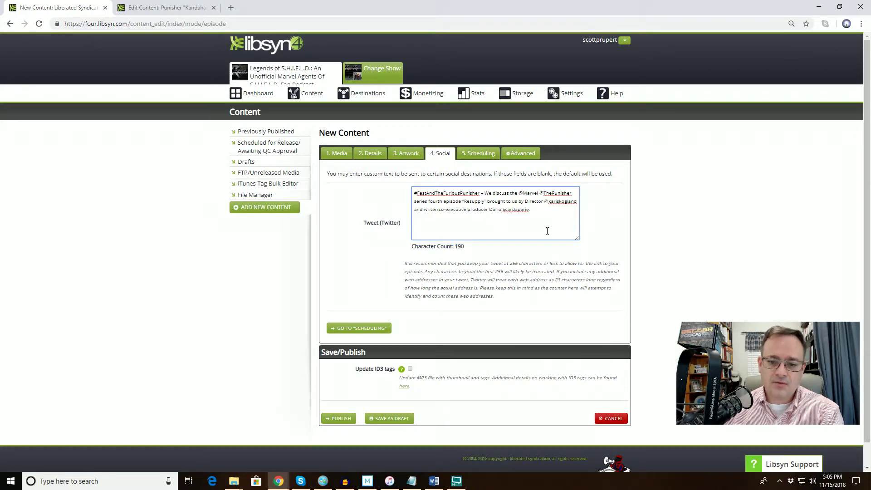
pyautogui.moveTo(527, 209); pyautogui.dragTo(490, 215)
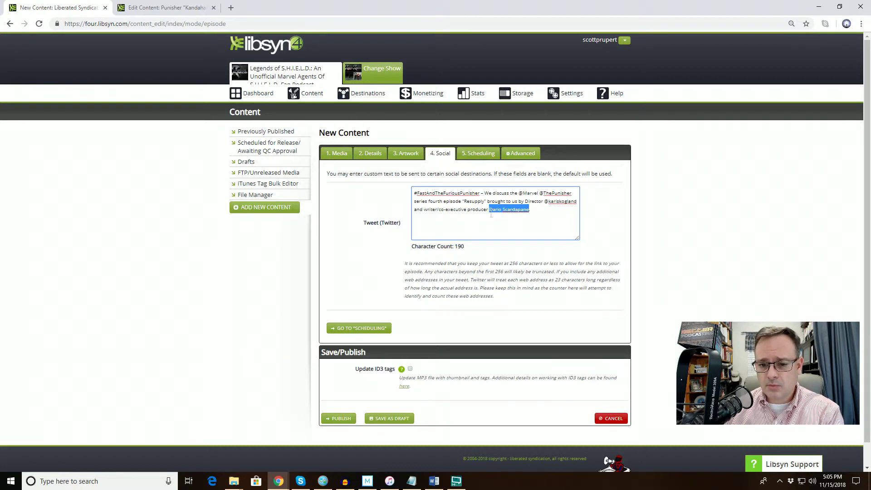
pyautogui.click(534, 220)
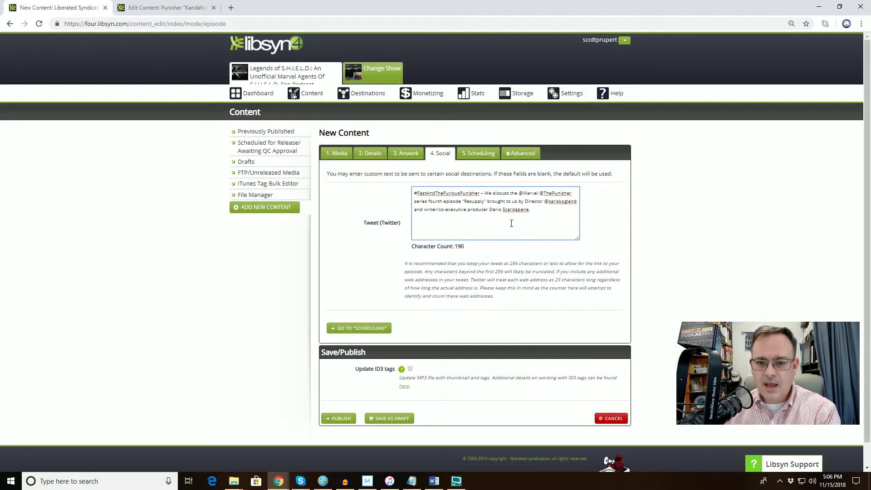
# - Schedule the episode with a new basic release date of 2018-11-16 at 10:00 AM
pyautogui.click(480, 155)
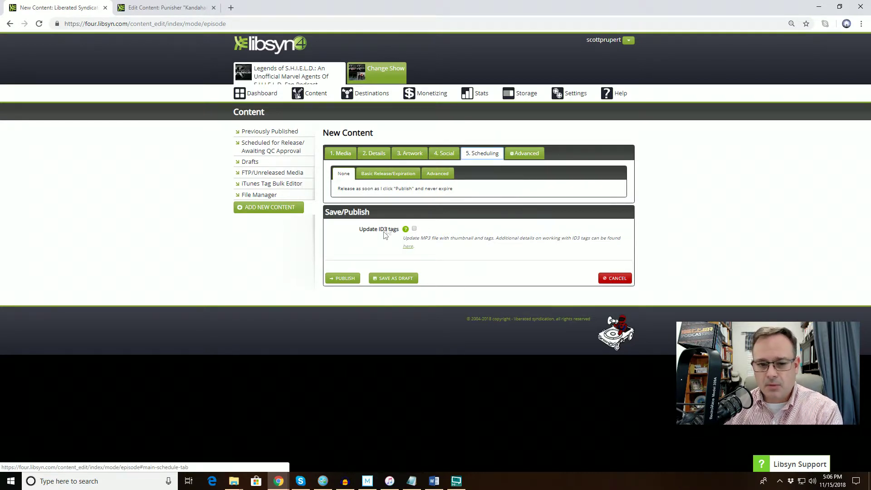
pyautogui.click(389, 176)
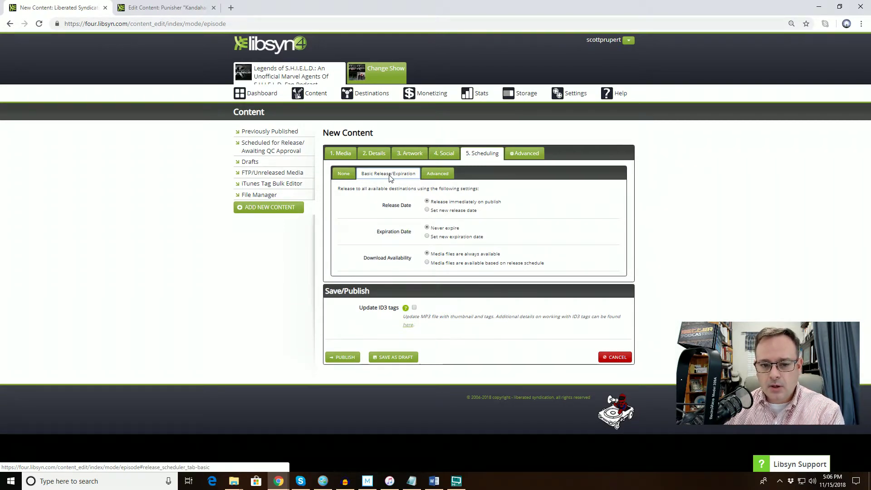
pyautogui.click(427, 211)
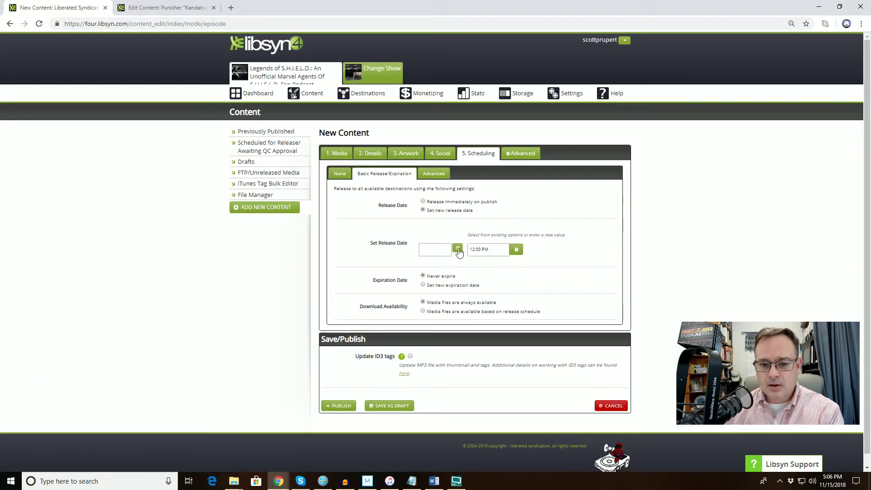
pyautogui.click(457, 248)
pyautogui.click(493, 314)
pyautogui.click(474, 249)
pyautogui.press('BackSpace')
pyautogui.write('0')
pyautogui.press('BackSpace')
pyautogui.write('A')
pyautogui.press('Down')
pyautogui.click(579, 258)
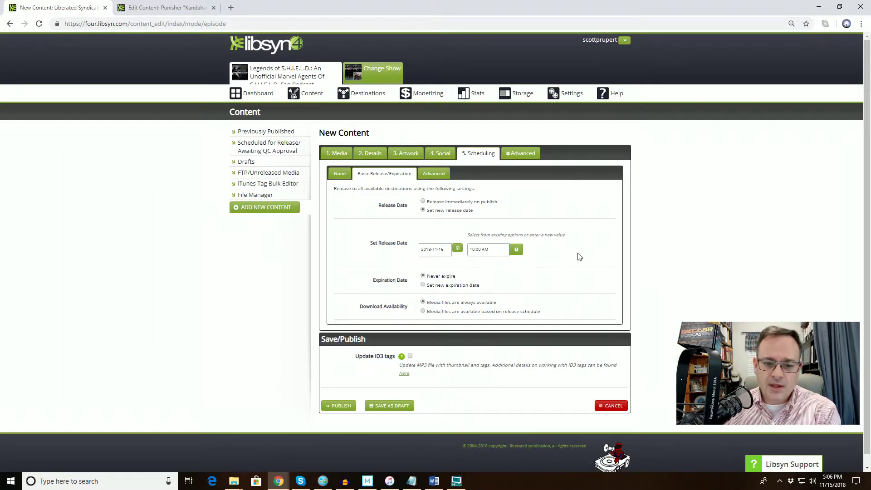
# - Try an expiration date of 2018-11-18 at 10:00 PM, and return the expiration setting to Never expire
pyautogui.click(458, 288)
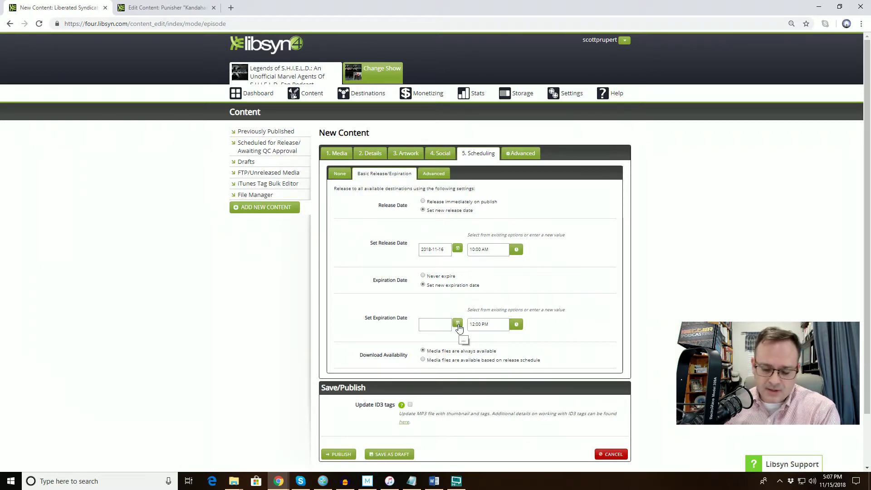
pyautogui.click(458, 326)
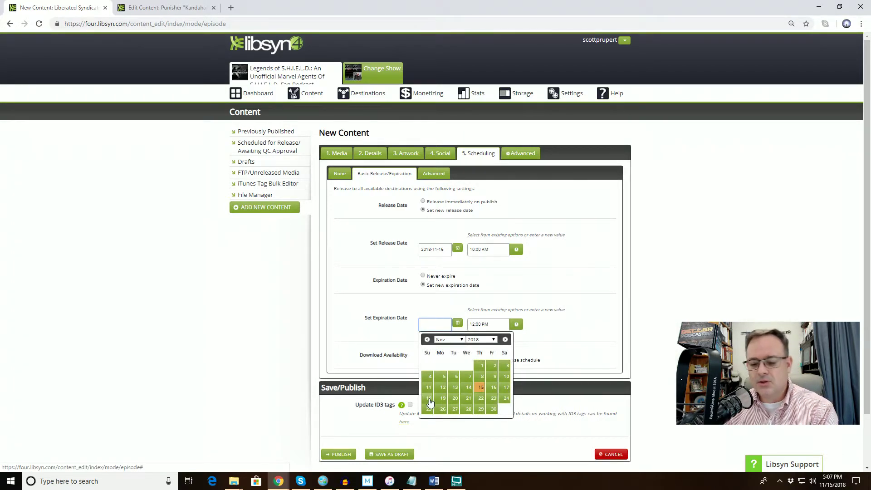
pyautogui.click(428, 399)
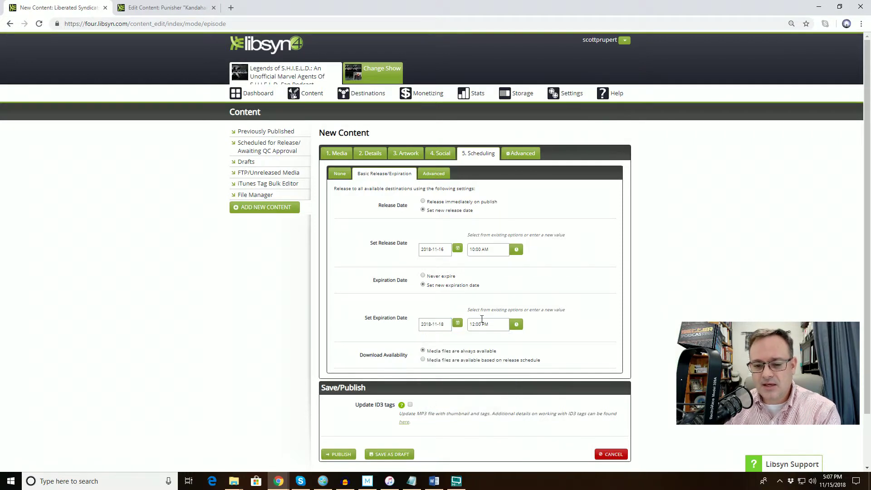
pyautogui.press('Tab')
pyautogui.write('10')
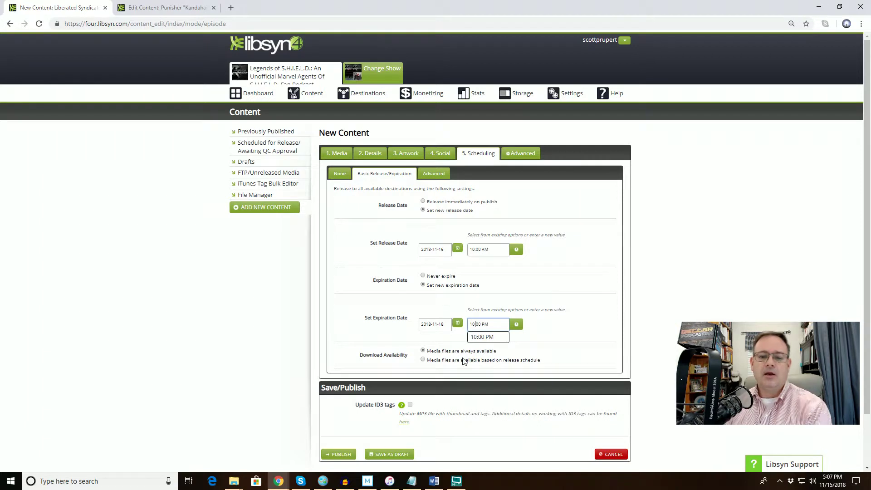
pyautogui.click(484, 336)
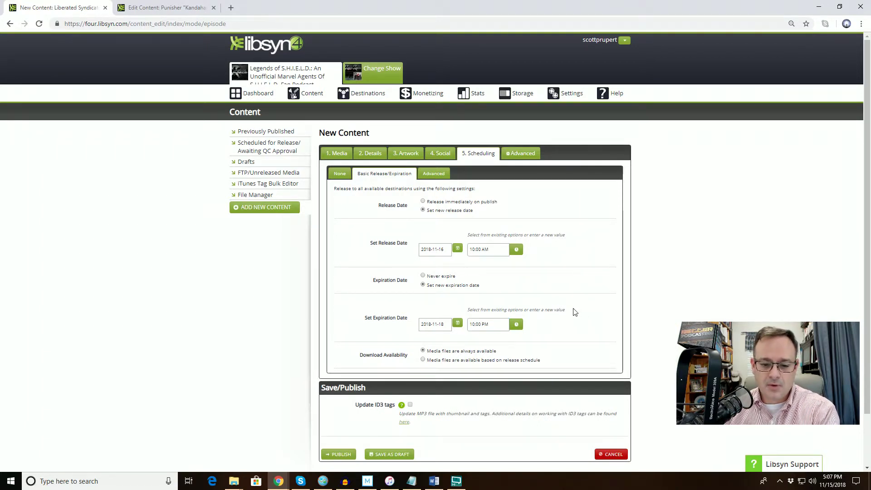
pyautogui.click(423, 277)
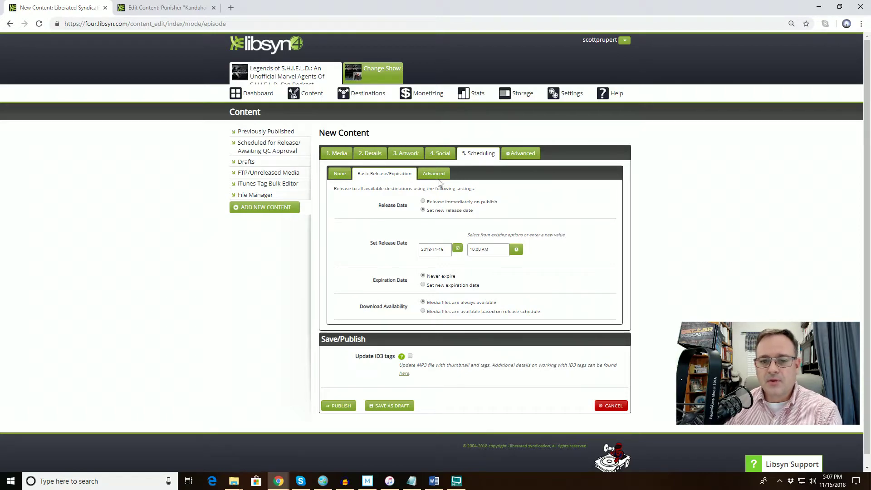
# - Switch the episode to individual scheduling per destination, and exclude Google Play Music and the Twitter destination
pyautogui.click(433, 173)
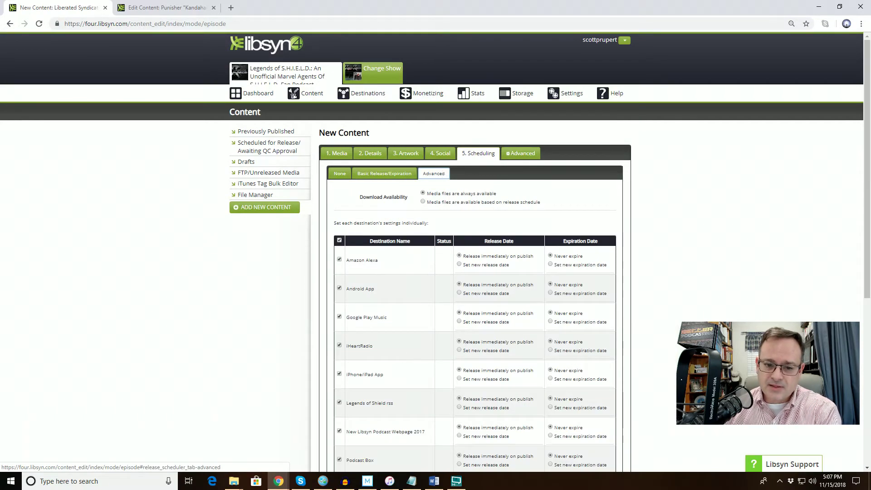
pyautogui.scroll(-3, 443, 176)
pyautogui.scroll(-2, 475, 249)
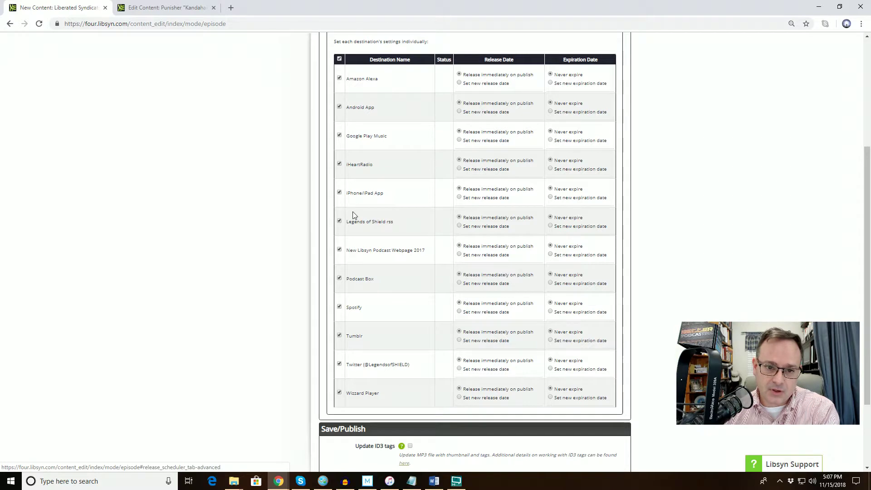
pyautogui.click(340, 136)
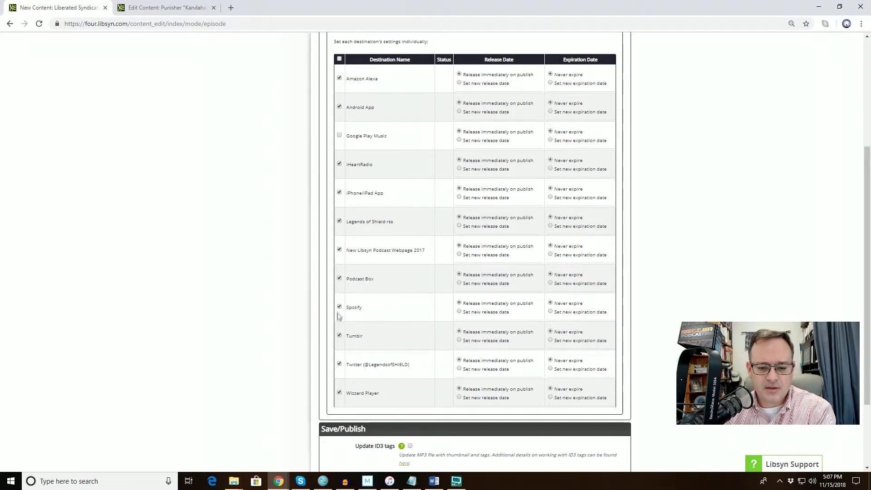
pyautogui.click(339, 363)
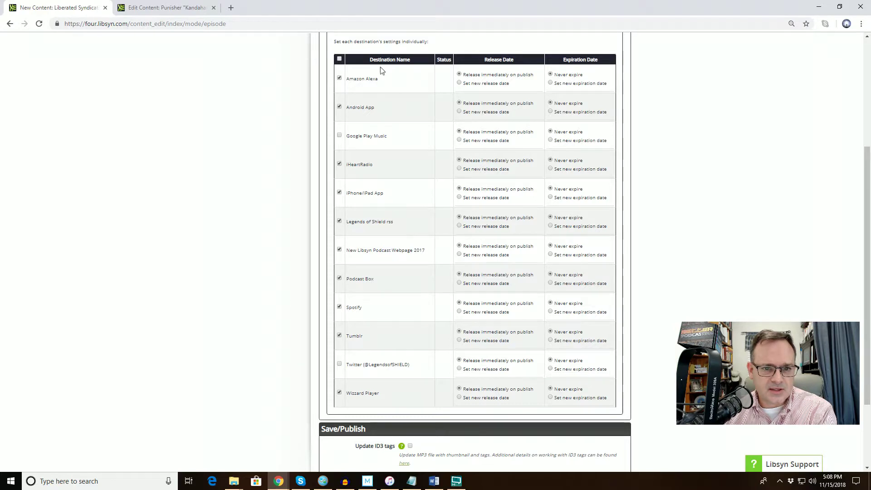
# - Try excluding Amazon Alexa and Spotify as well, and include Amazon Alexa, Google Play Music and Spotify again
pyautogui.click(339, 78)
pyautogui.click(341, 307)
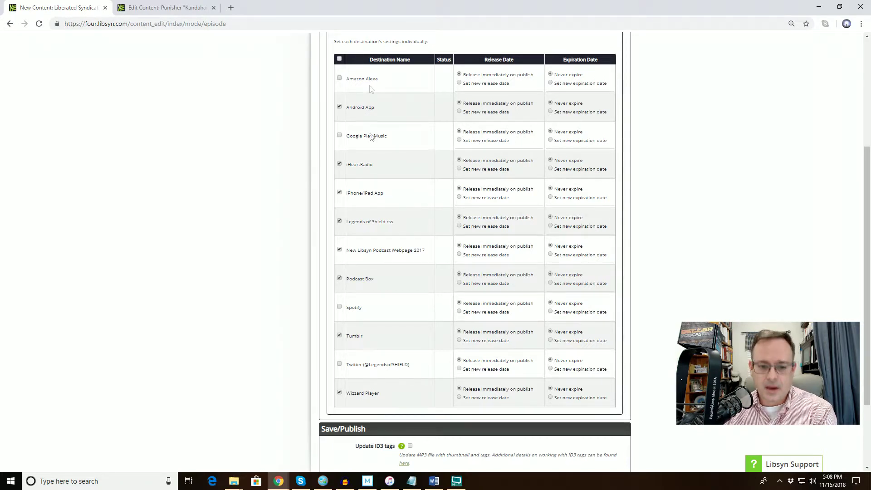
pyautogui.click(340, 78)
pyautogui.click(339, 135)
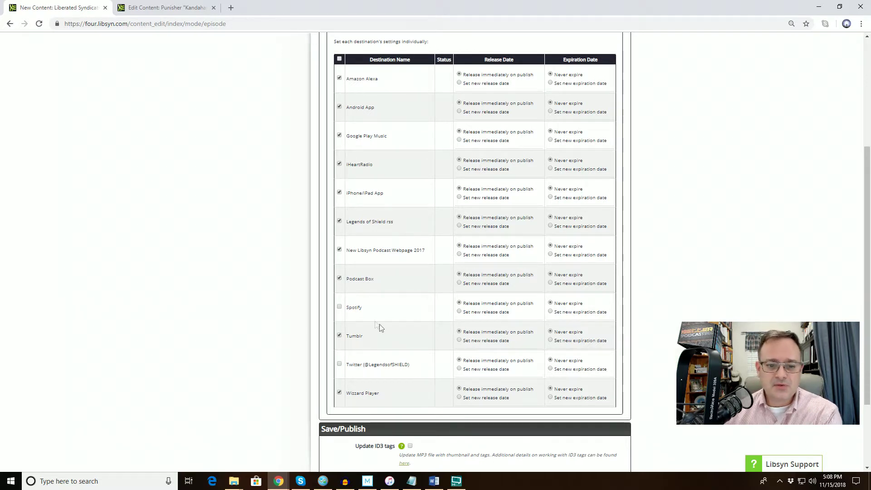
pyautogui.click(339, 307)
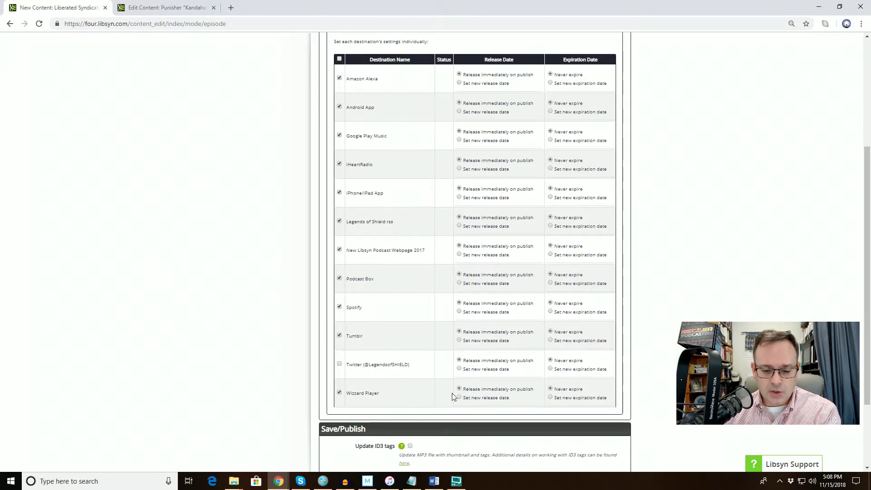
# - Give the Twitter destination its own new release date of 2018-11-16 at 10:00 PM
pyautogui.click(460, 371)
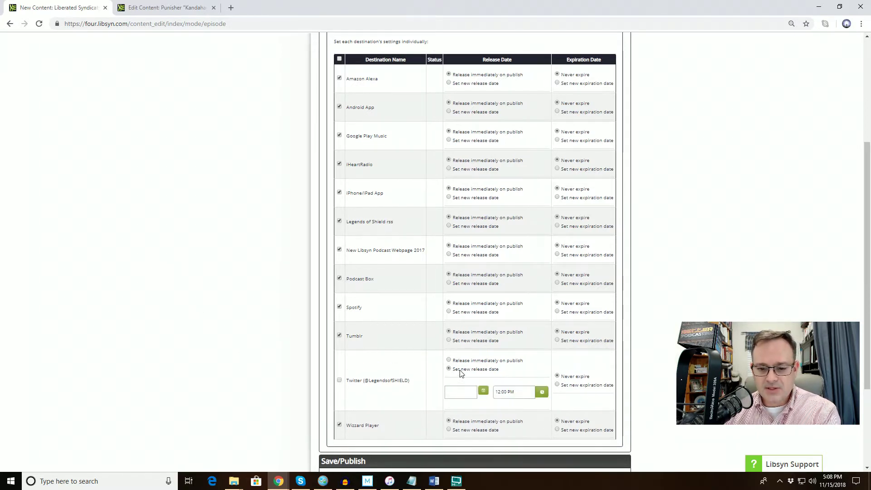
pyautogui.click(483, 390)
pyautogui.click(518, 354)
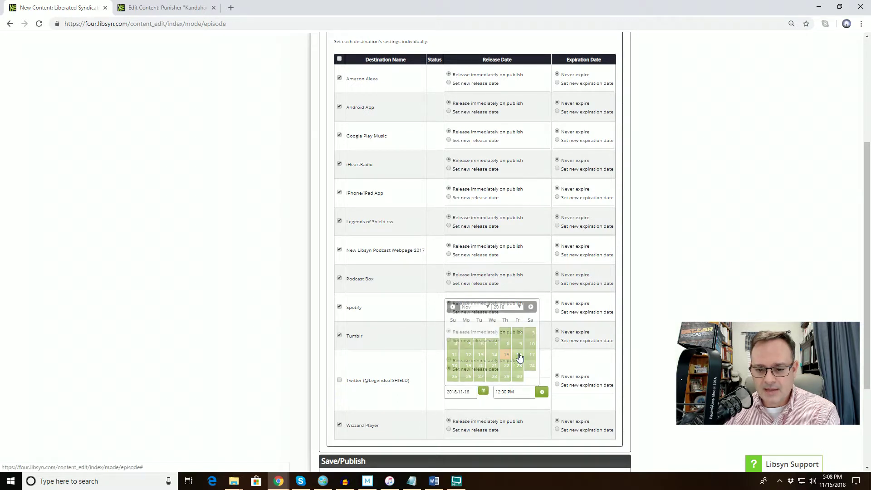
pyautogui.click(501, 391)
pyautogui.press('Left')
pyautogui.press('BackSpace')
pyautogui.press('BackSpace')
pyautogui.write('10')
pyautogui.click(648, 368)
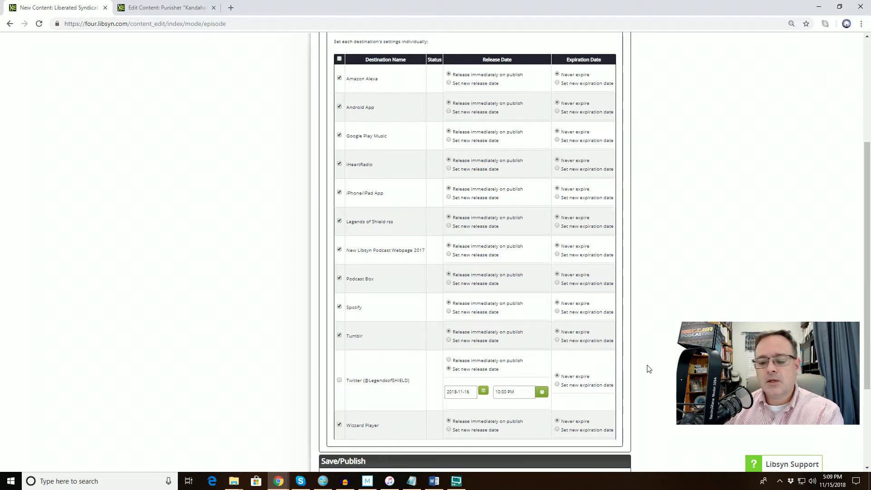
# - Review the per-destination schedule, and examine the episode's advanced options for extra tags and TV style rating
pyautogui.scroll(-3, 649, 368)
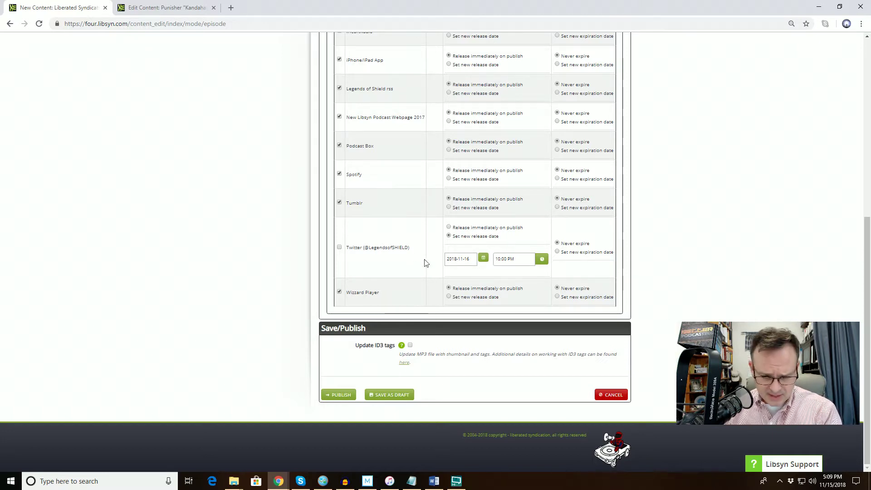
pyautogui.scroll(7, 690, 241)
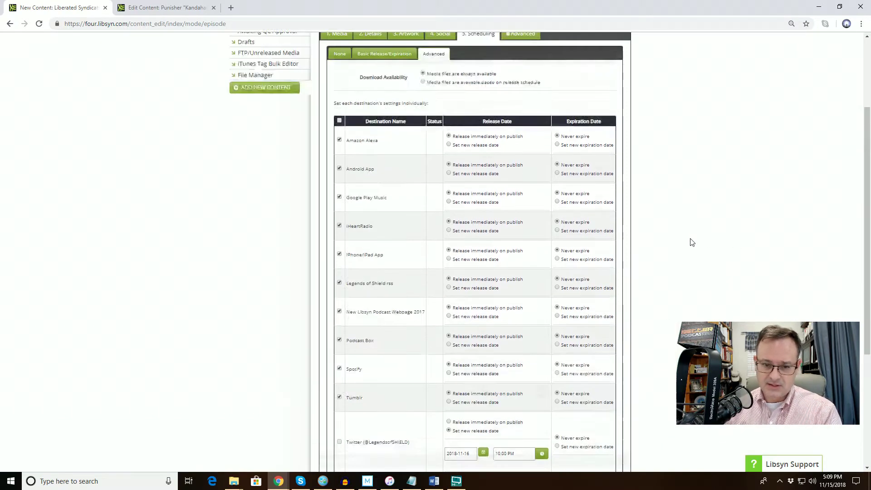
pyautogui.scroll(-7, 697, 258)
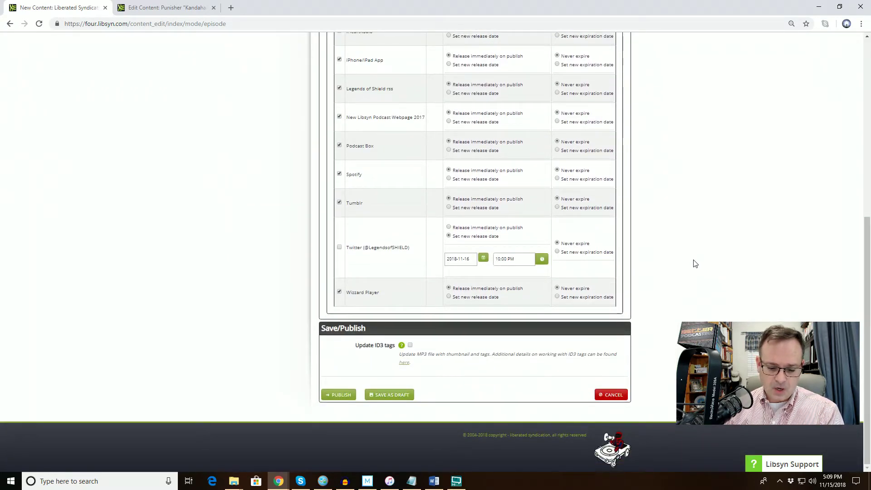
pyautogui.scroll(7, 695, 263)
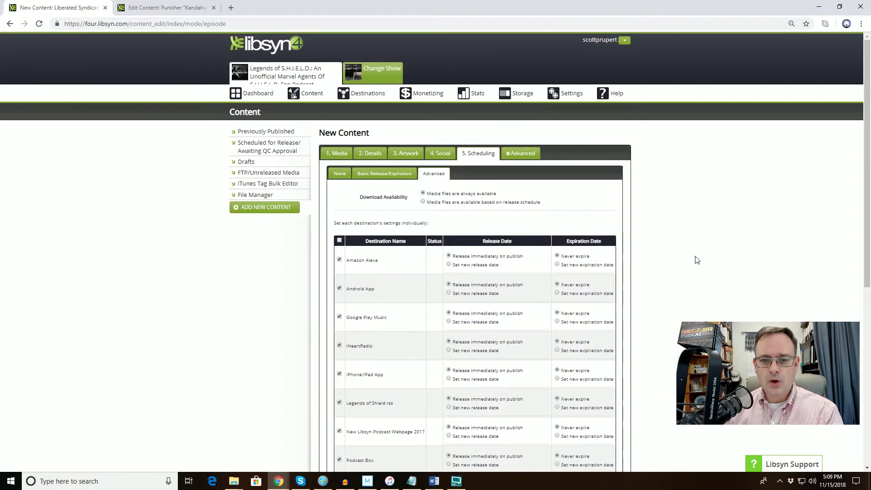
pyautogui.click(520, 153)
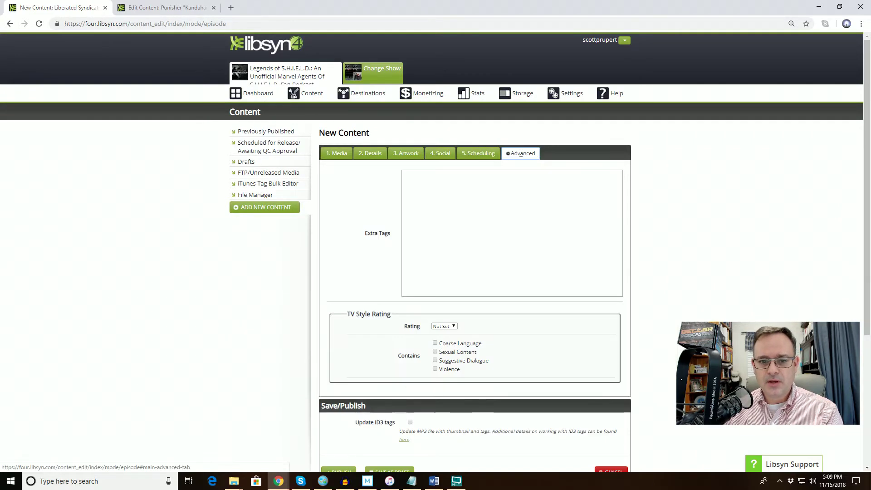
pyautogui.scroll(-3, 435, 245)
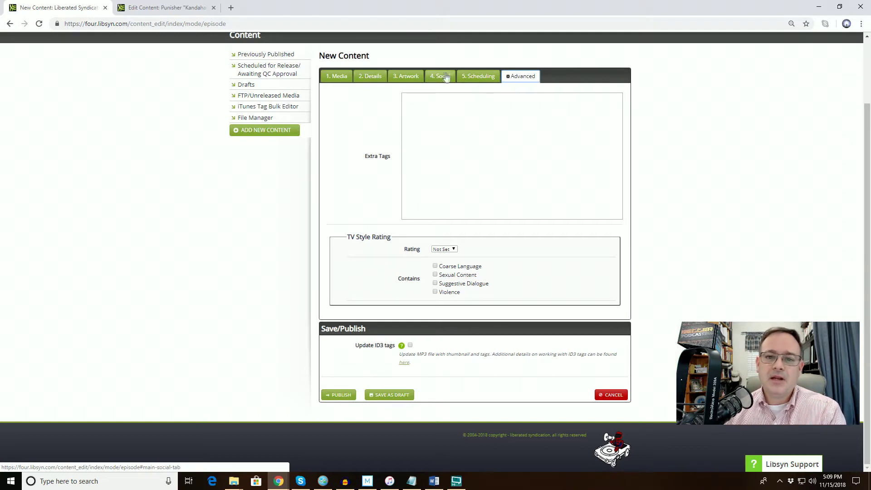
# - Dismiss the duplicate-filename upload message in the media section, and recheck the episode's description and iTunes details
pyautogui.click(333, 77)
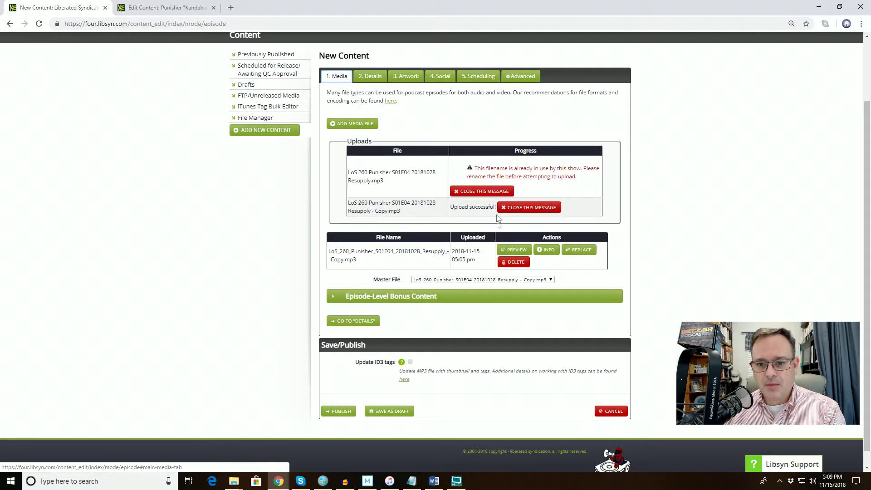
pyautogui.click(457, 191)
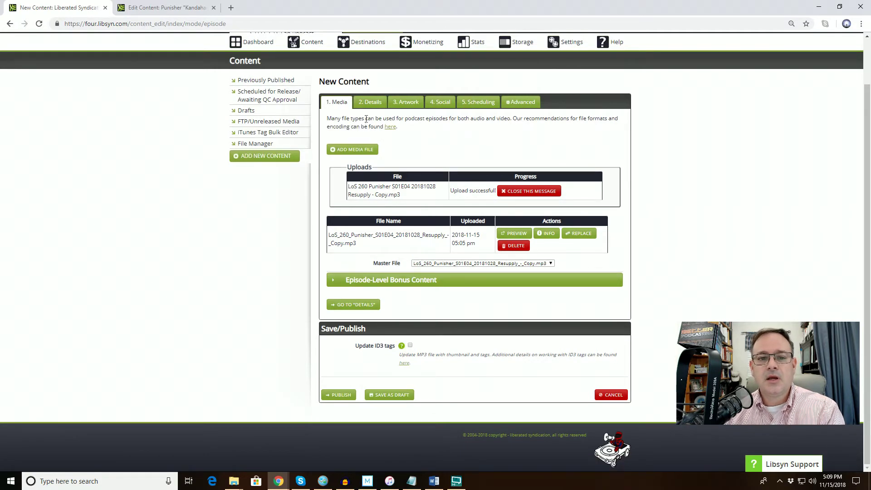
pyautogui.click(370, 99)
pyautogui.scroll(-5, 338, 356)
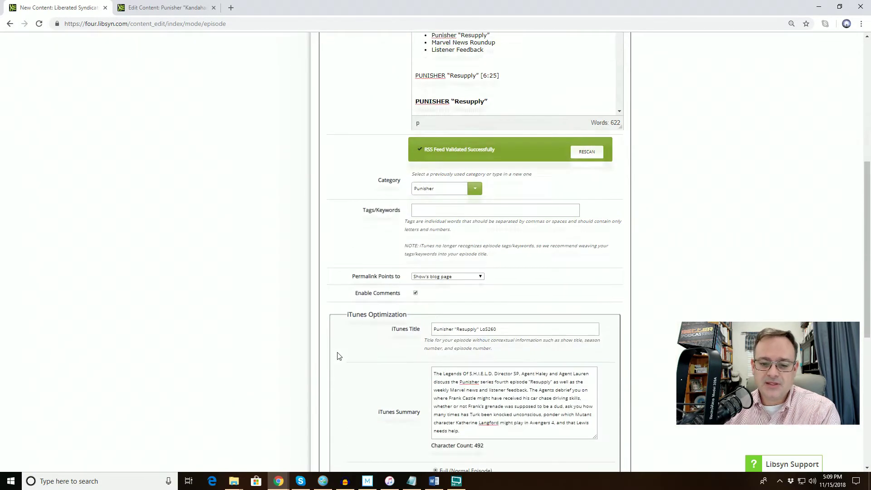
pyautogui.scroll(-6, 338, 356)
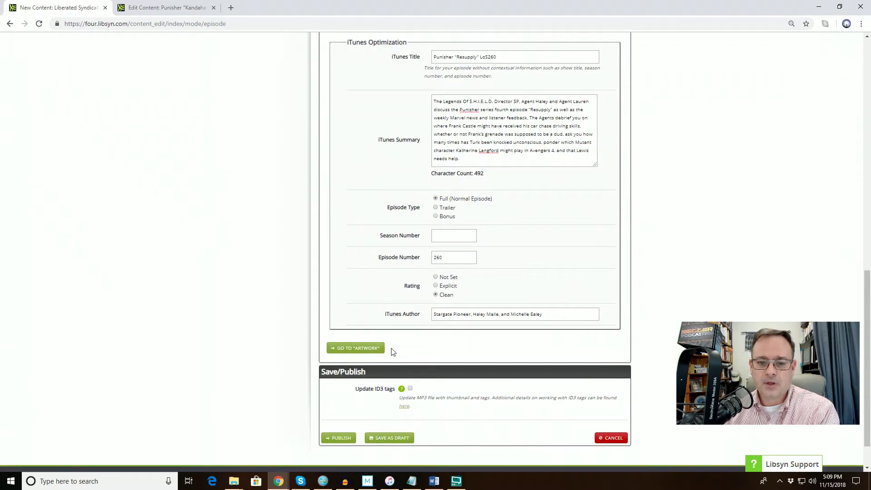
pyautogui.scroll(5, 337, 325)
pyautogui.scroll(-4, 336, 324)
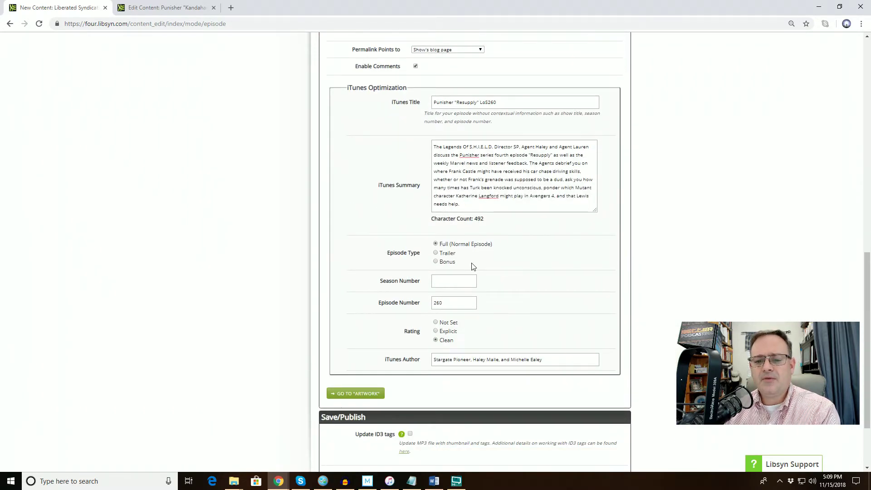
pyautogui.click(453, 283)
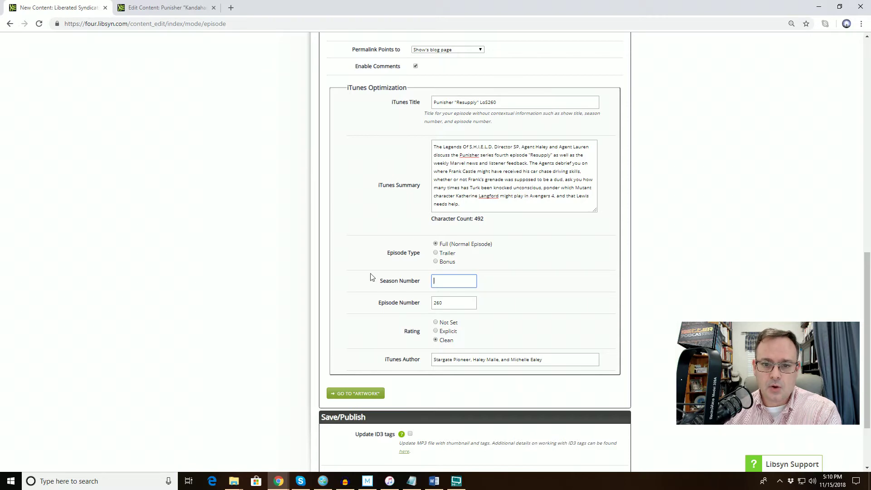
pyautogui.scroll(15, 363, 294)
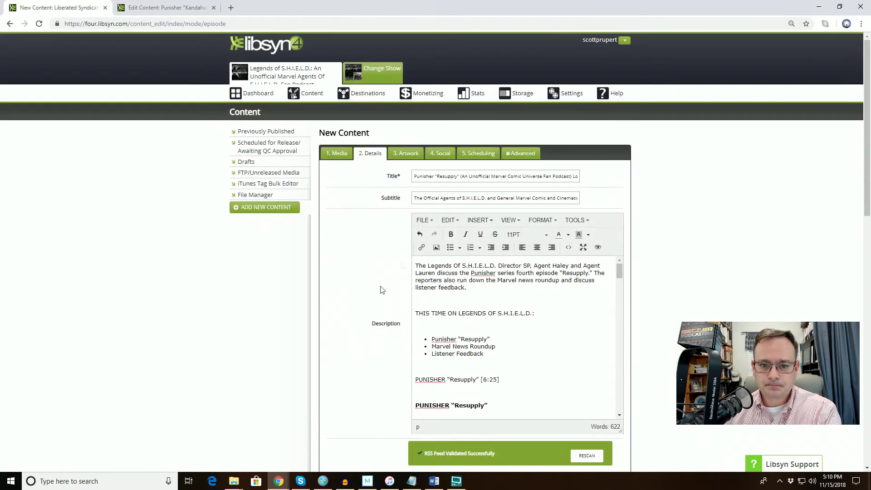
# - Recheck the episode's artwork settings, tweet text and per-destination release schedule
pyautogui.click(410, 151)
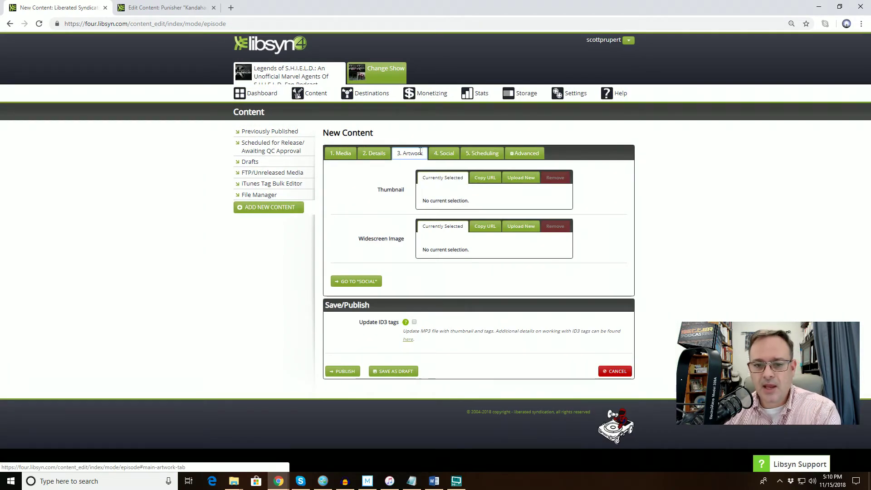
pyautogui.click(447, 153)
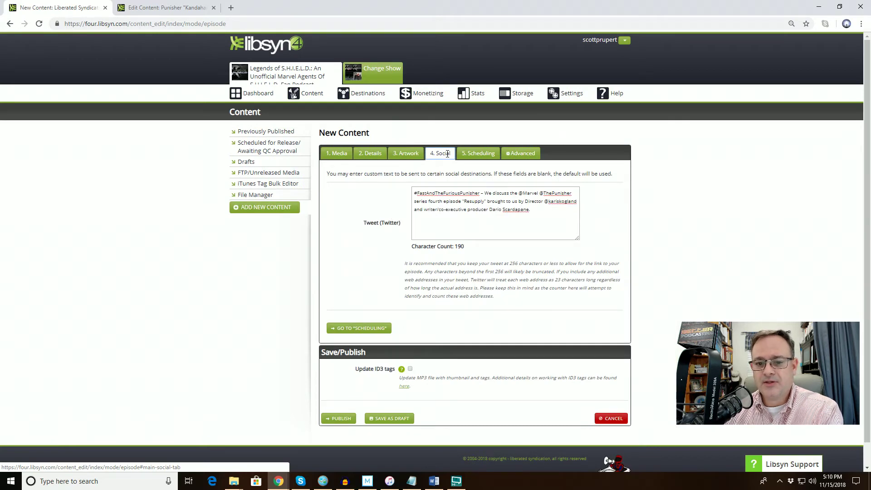
pyautogui.click(487, 153)
pyautogui.scroll(-4, 657, 312)
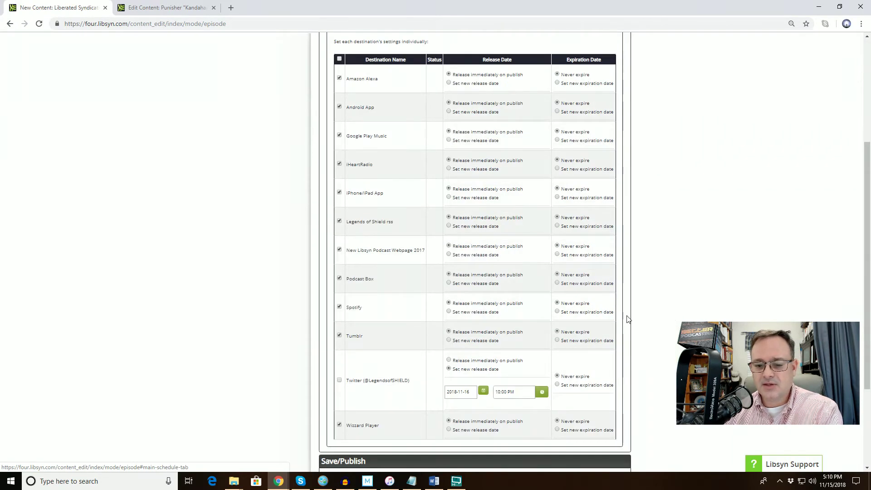
pyautogui.scroll(4, 575, 229)
pyautogui.scroll(-7, 192, 423)
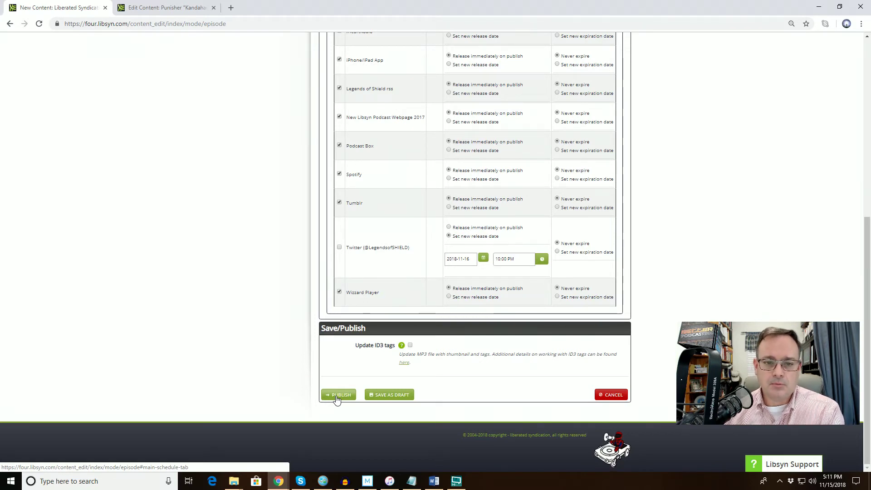
# - Look over the destination schedule once more, and save the episode as a draft
pyautogui.click(401, 399)
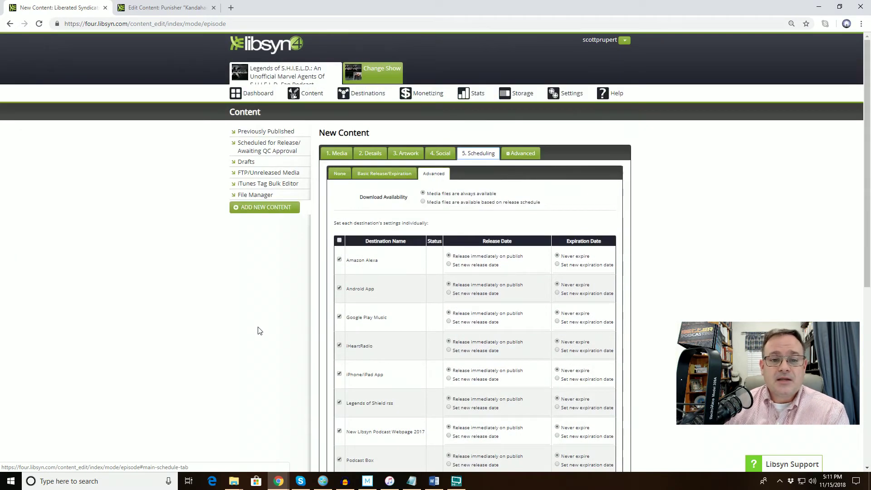
pyautogui.scroll(-6, 244, 308)
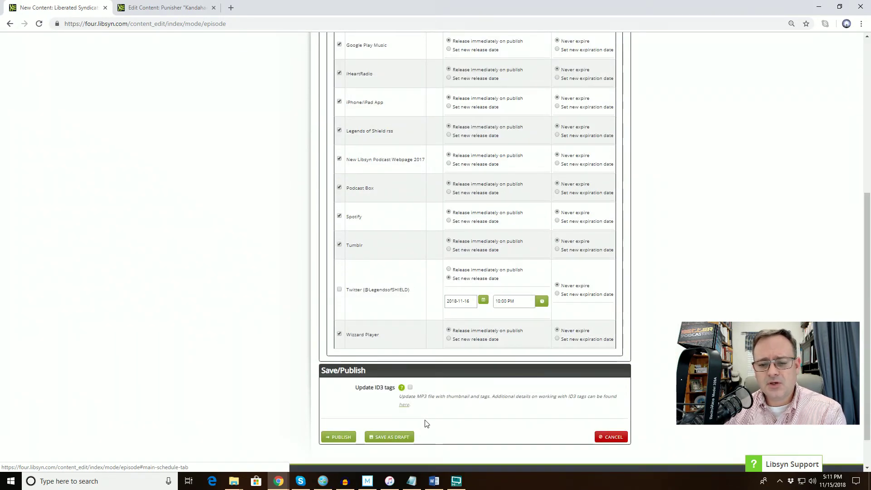
pyautogui.scroll(6, 427, 422)
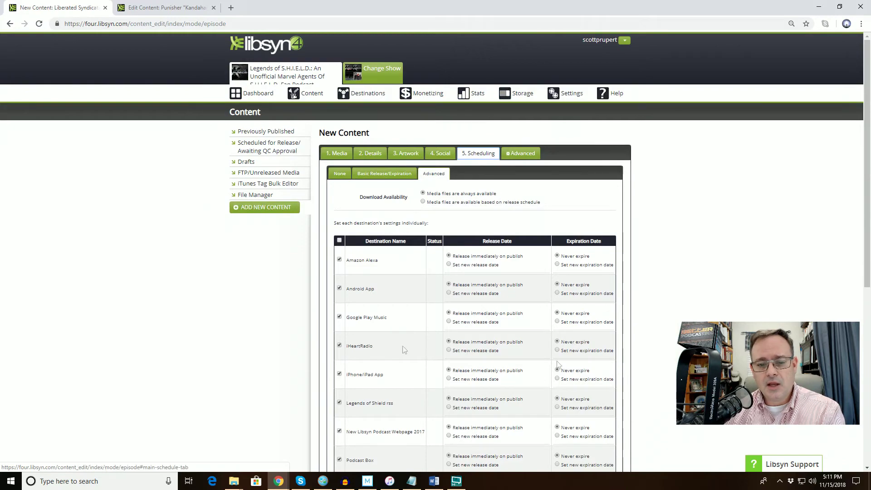
pyautogui.scroll(-6, 471, 462)
pyautogui.scroll(6, 338, 349)
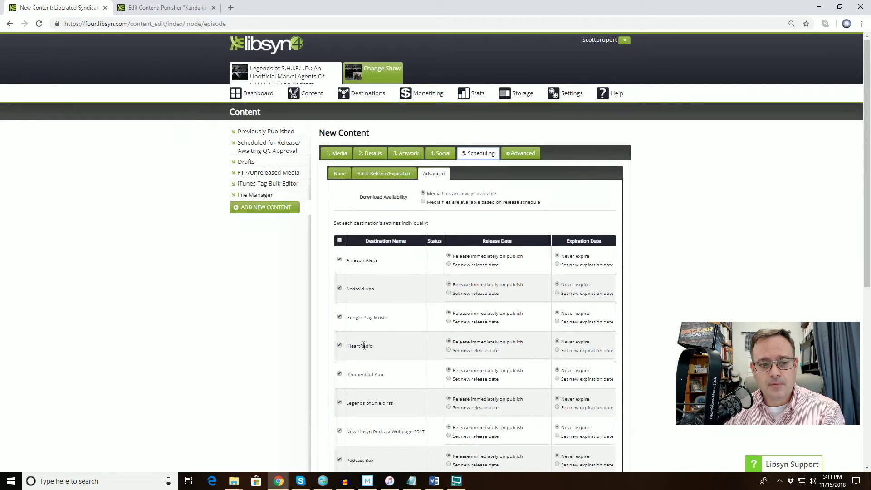
pyautogui.scroll(-6, 259, 408)
pyautogui.click(387, 401)
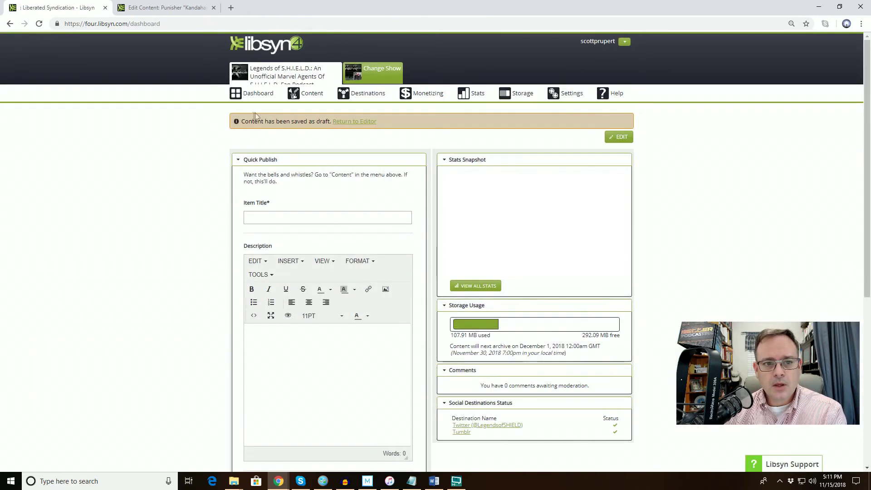
# - Open the list of drafts and remove the Punisher "Resupply" LoS260 draft
pyautogui.moveTo(311, 91)
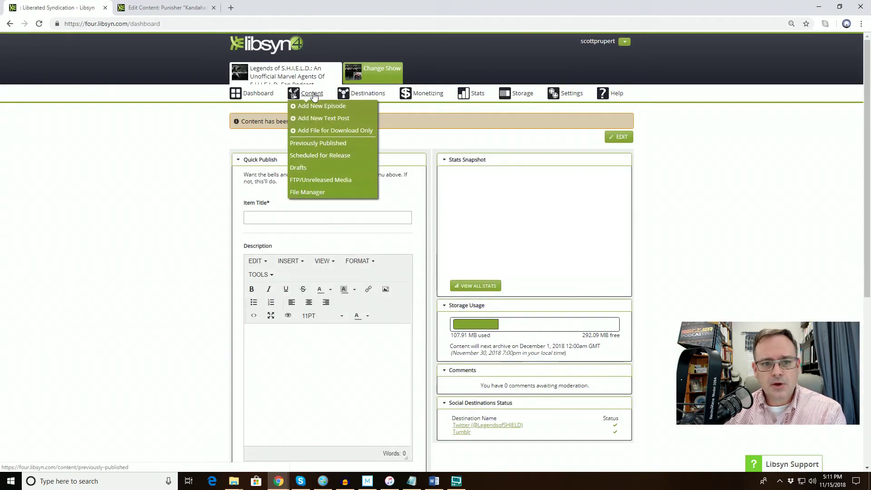
pyautogui.click(313, 144)
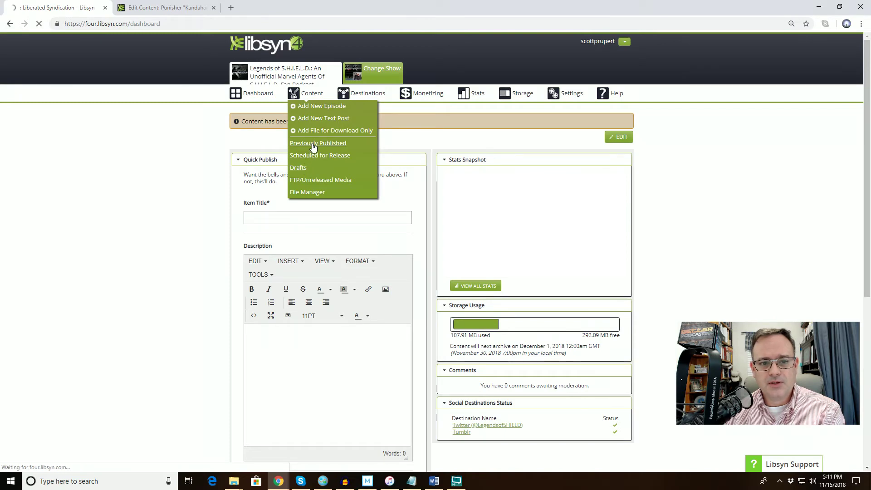
pyautogui.click(245, 163)
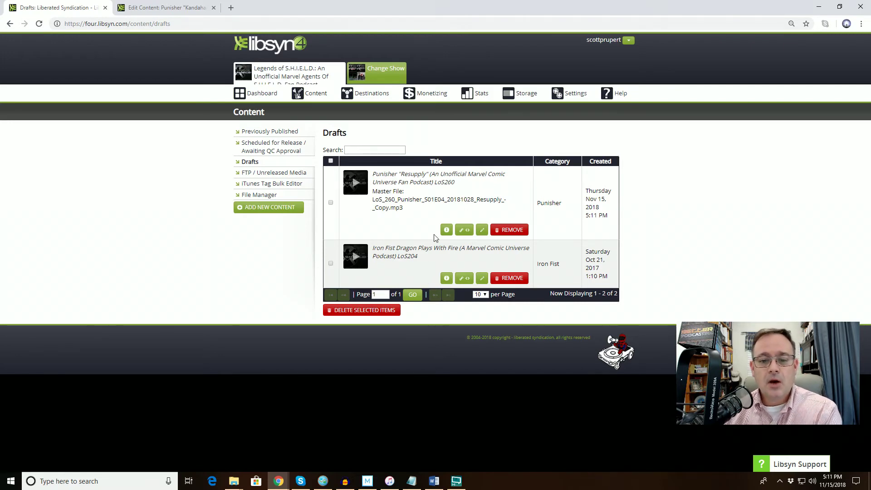
pyautogui.click(330, 202)
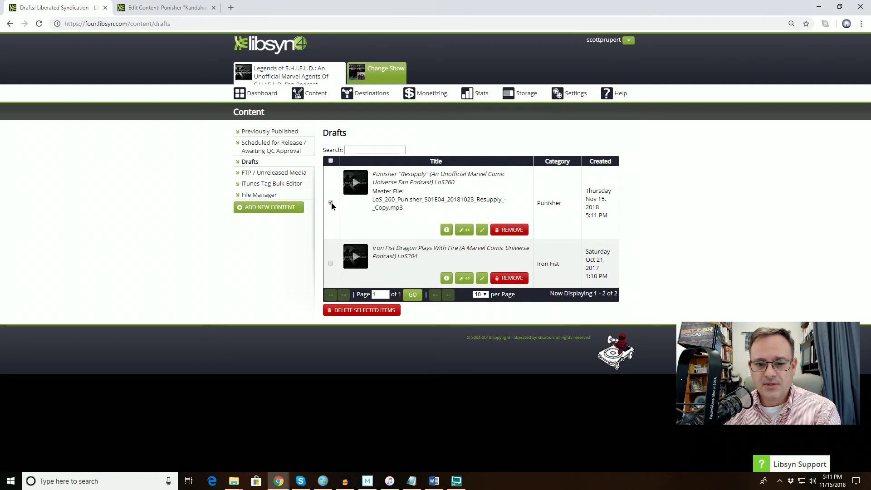
pyautogui.click(514, 232)
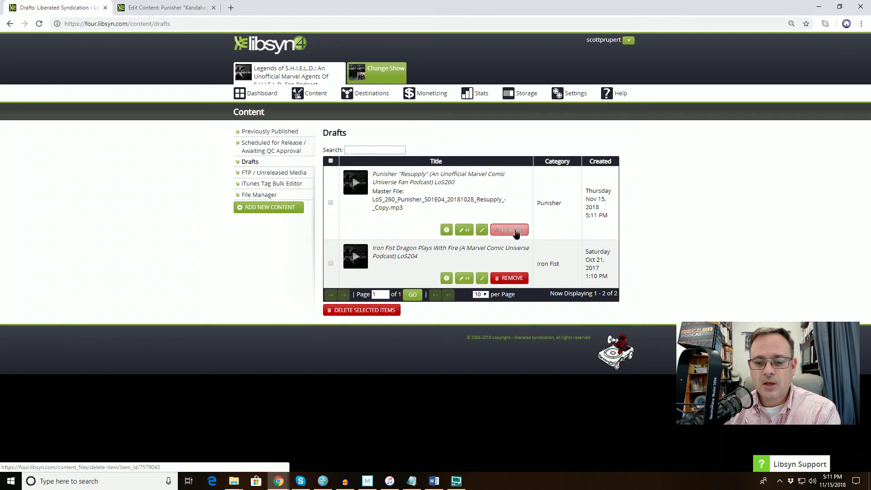